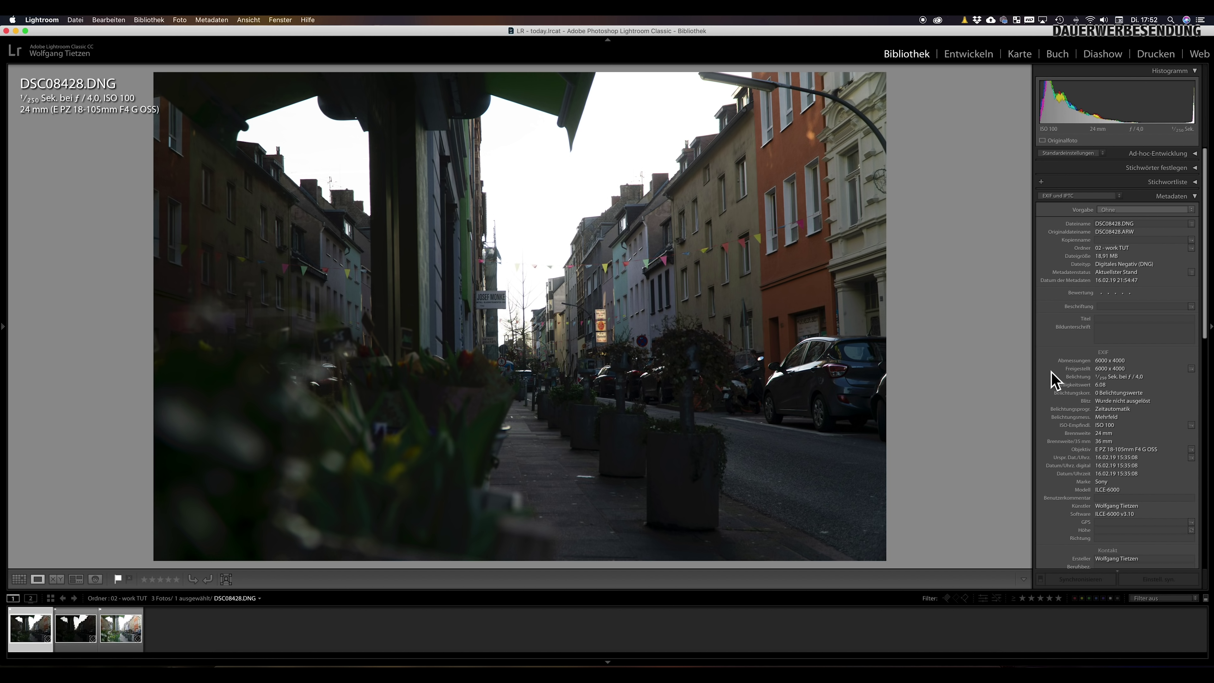
Step: Review exposures DSC08429 and DSC08430, then select all three brackets for an HDR merge preview
key(Right)
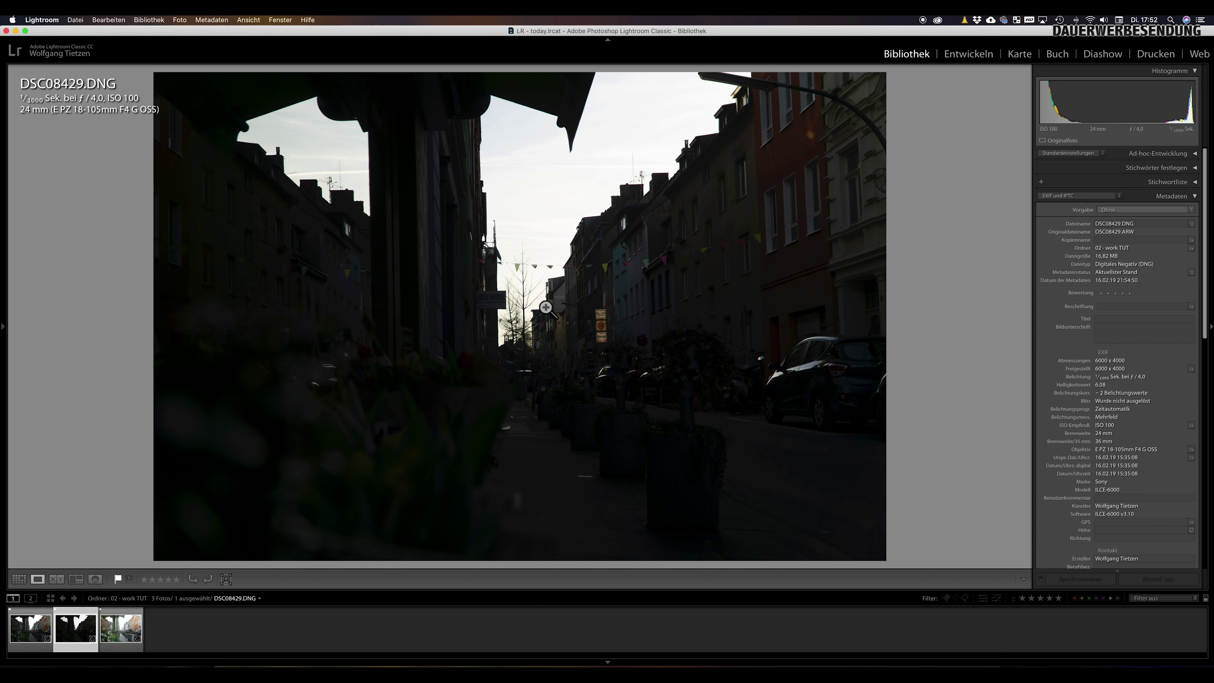
key(Right)
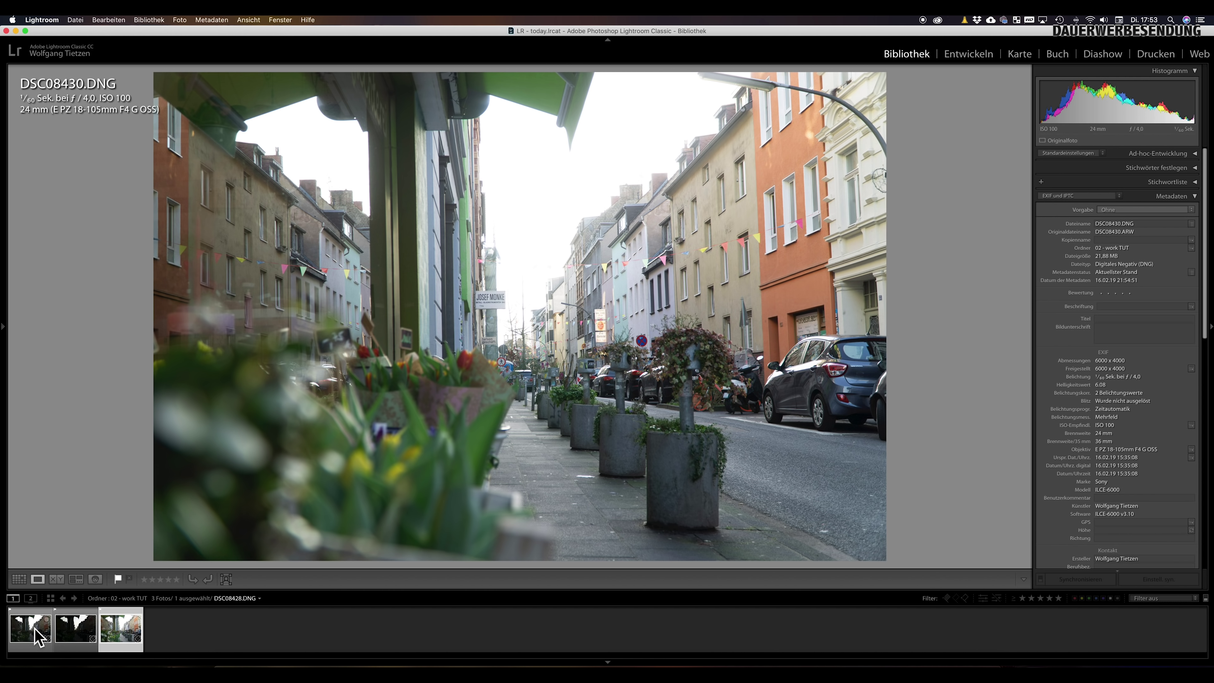
shift+click(33, 641)
key(ctrl+h)
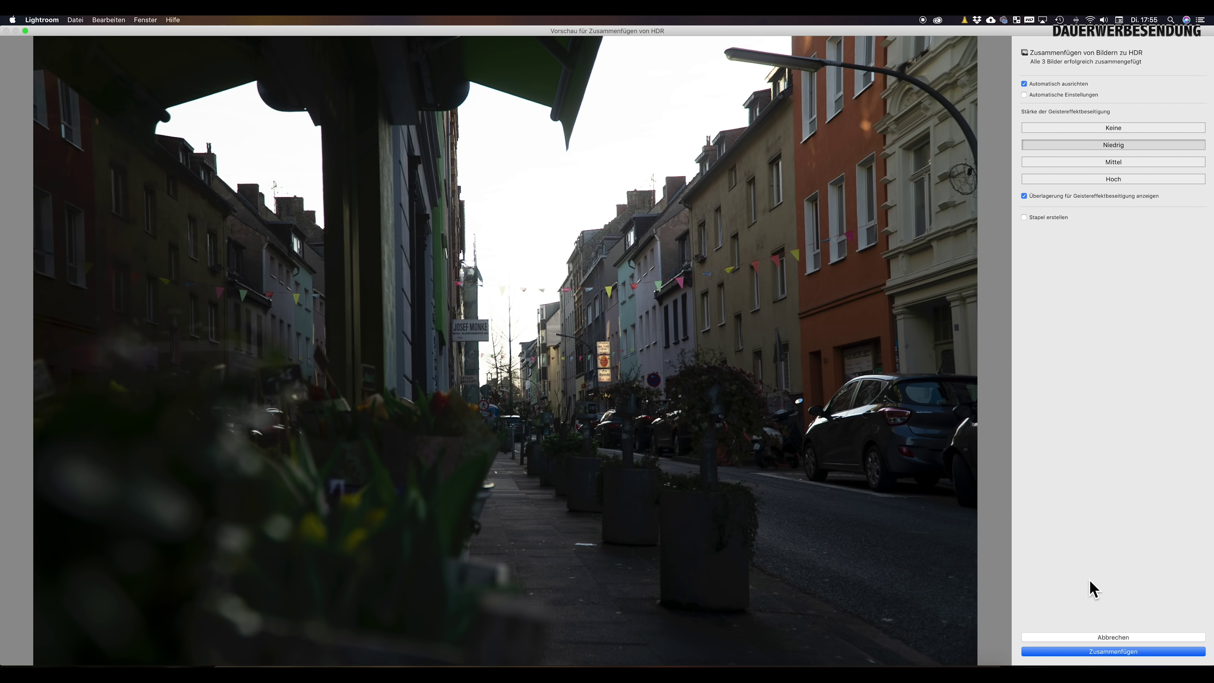
Step: Confirm the HDR merge with Auto Align and Low deghost to create DSC08430-HDR.dng
click(1120, 653)
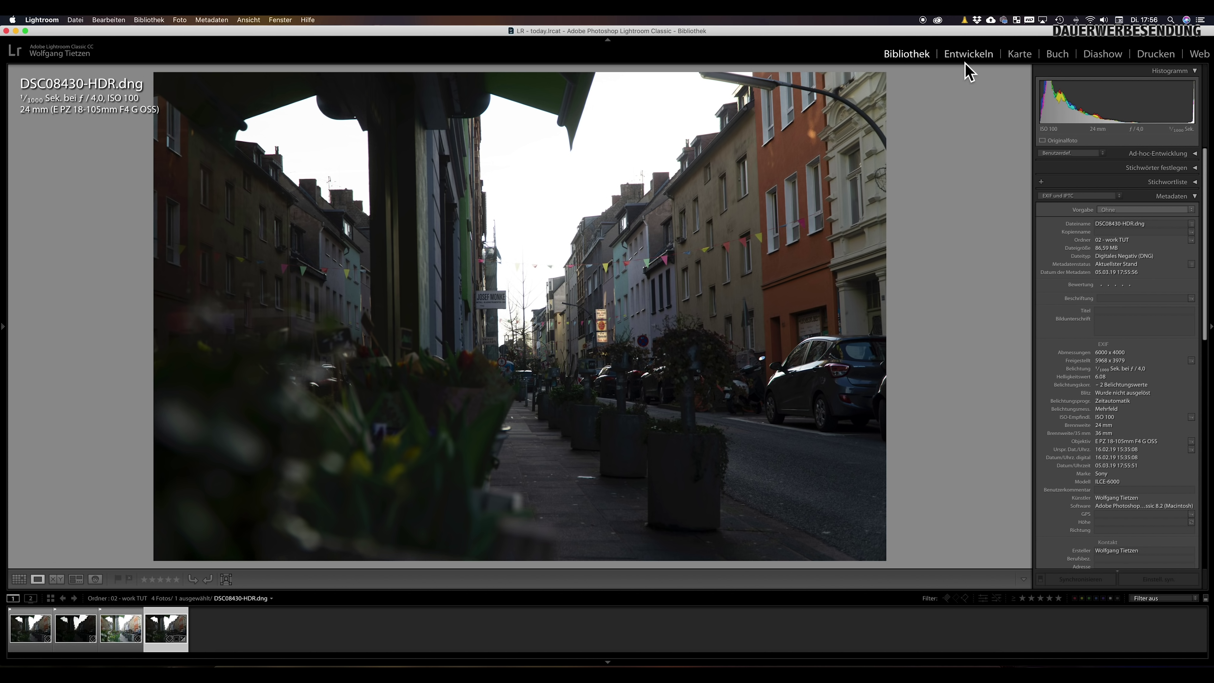
Step: Open the merged HDR photo in Develop and set Highlights to -100
key(d)
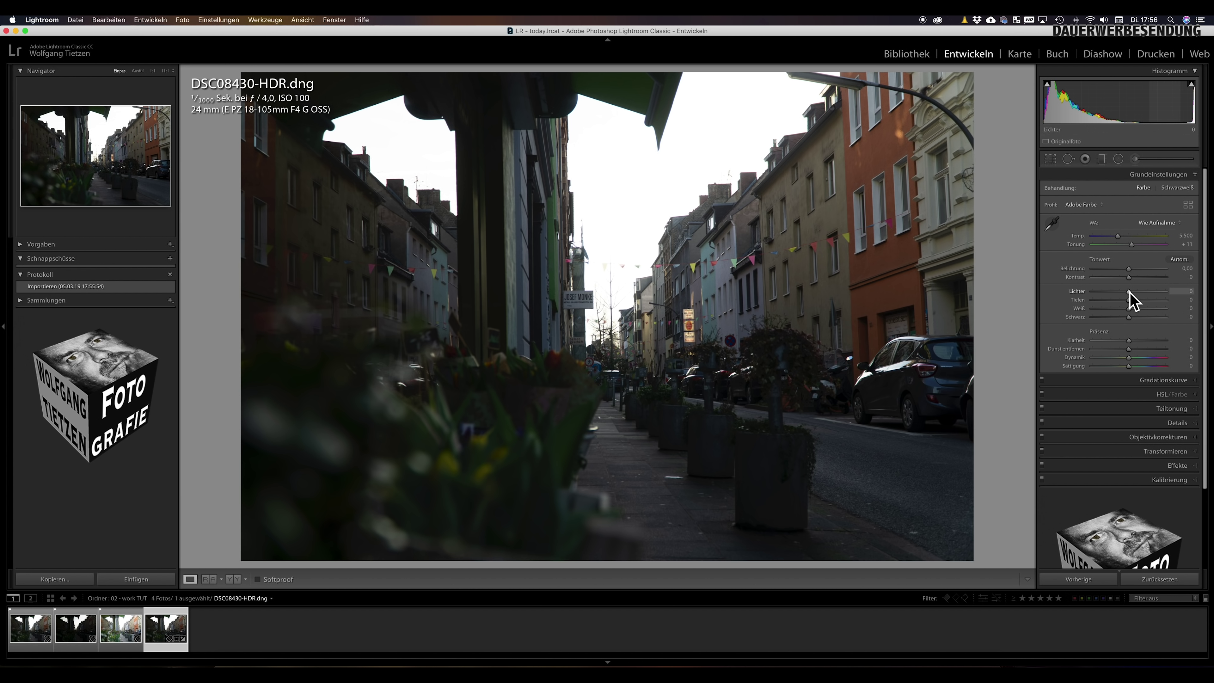
drag(1133, 293, 1065, 291)
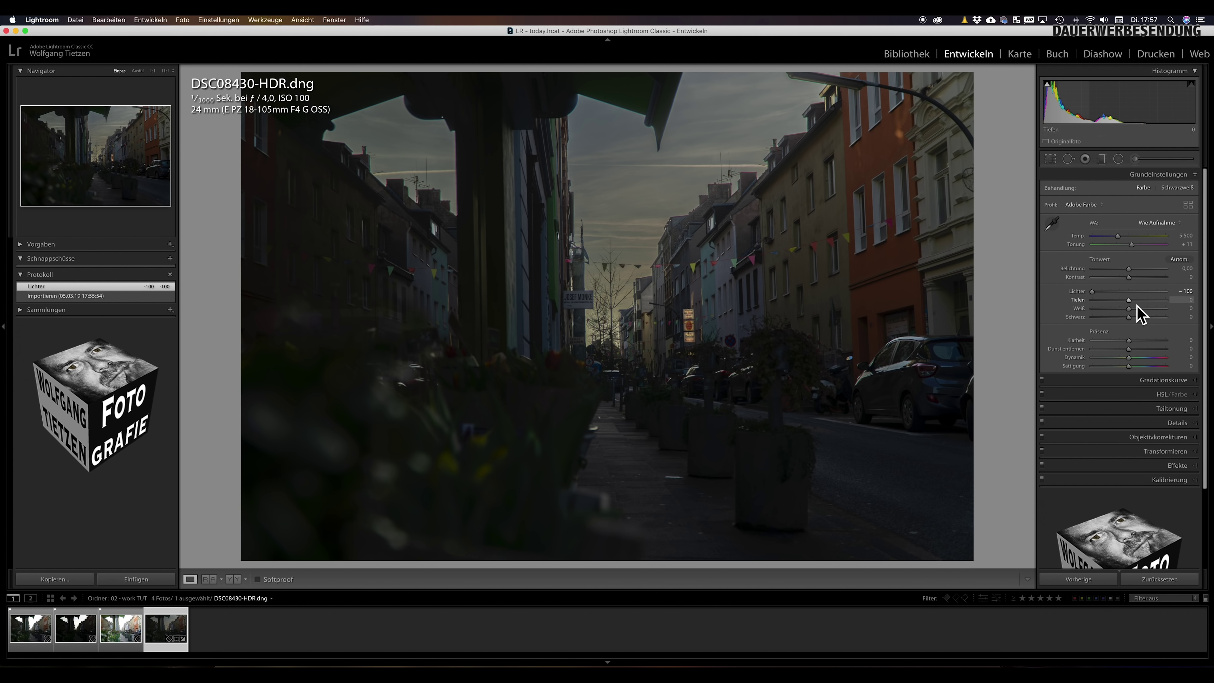
Step: Set Shadows +100, Exposure −1.30, Whites +48 and Blacks −22 in the Basic panel
drag(1132, 303, 1178, 317)
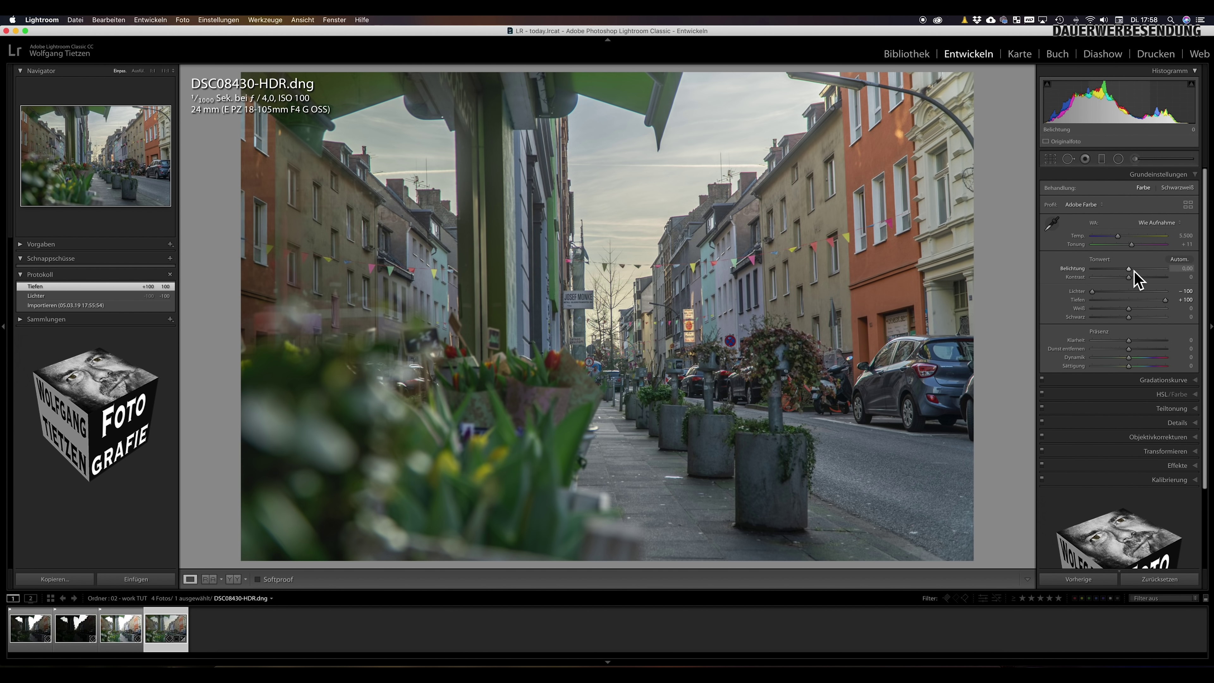
drag(1131, 270, 1128, 270)
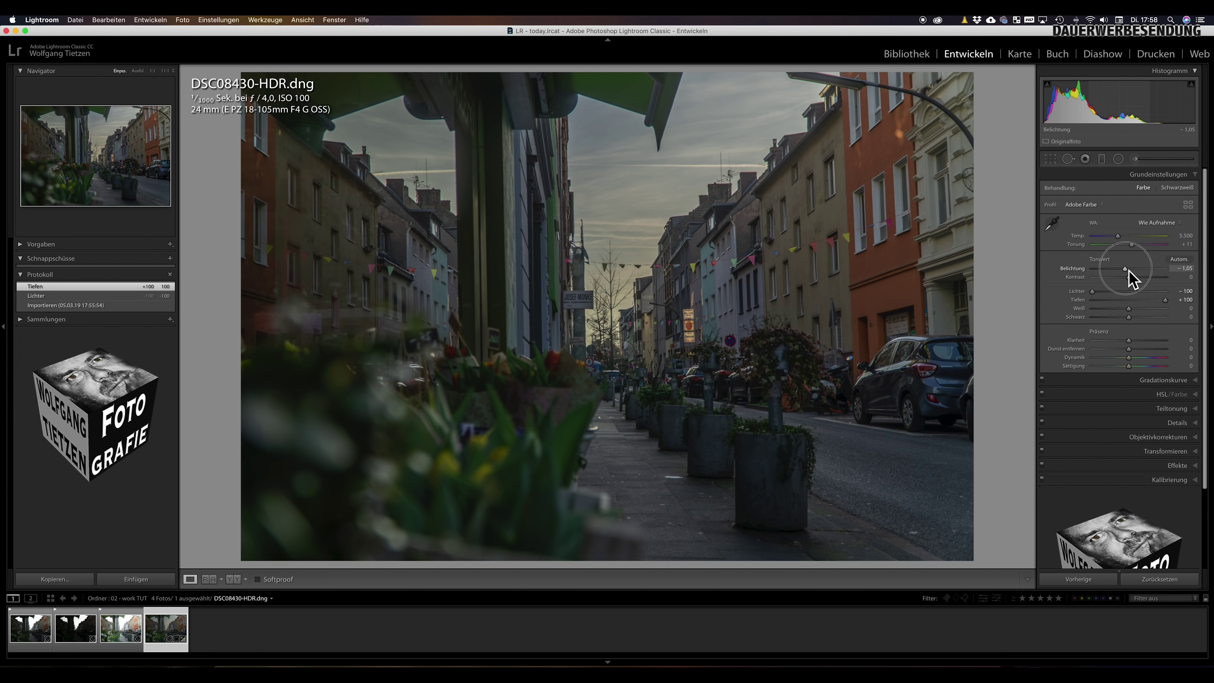
drag(1128, 271, 1128, 271)
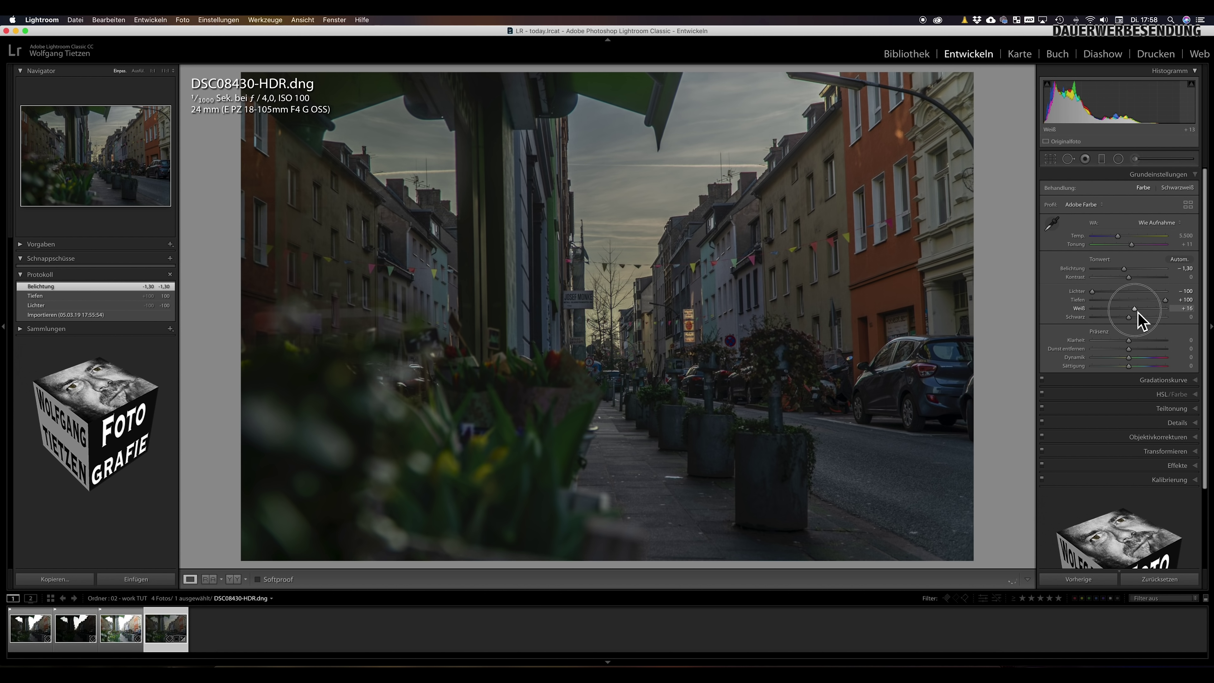
drag(1136, 312, 1148, 313)
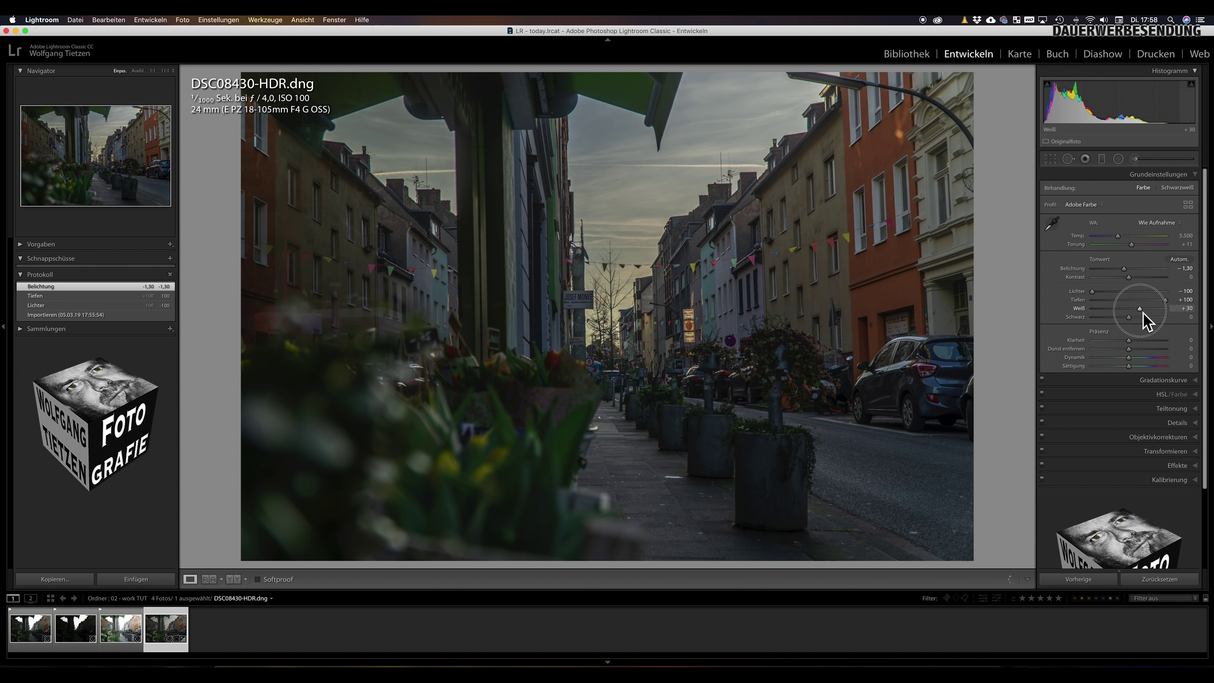
drag(1148, 312, 1117, 322)
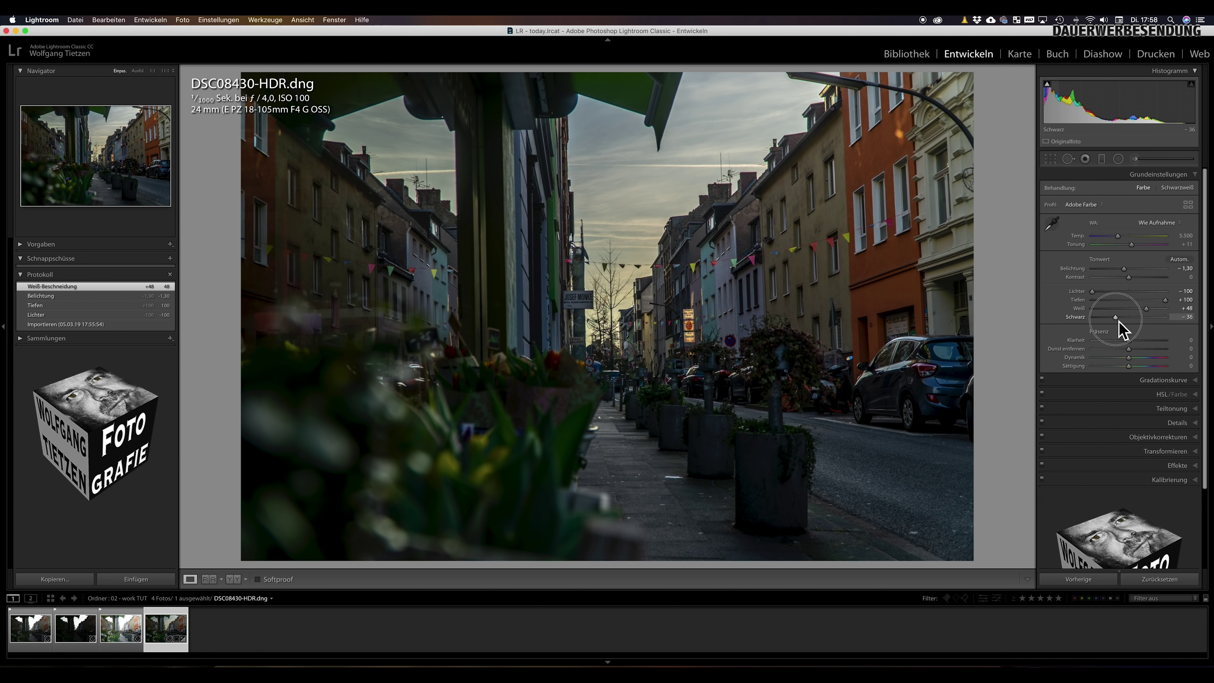
drag(1120, 321, 1117, 321)
drag(1116, 321, 1116, 321)
drag(1121, 321, 1122, 321)
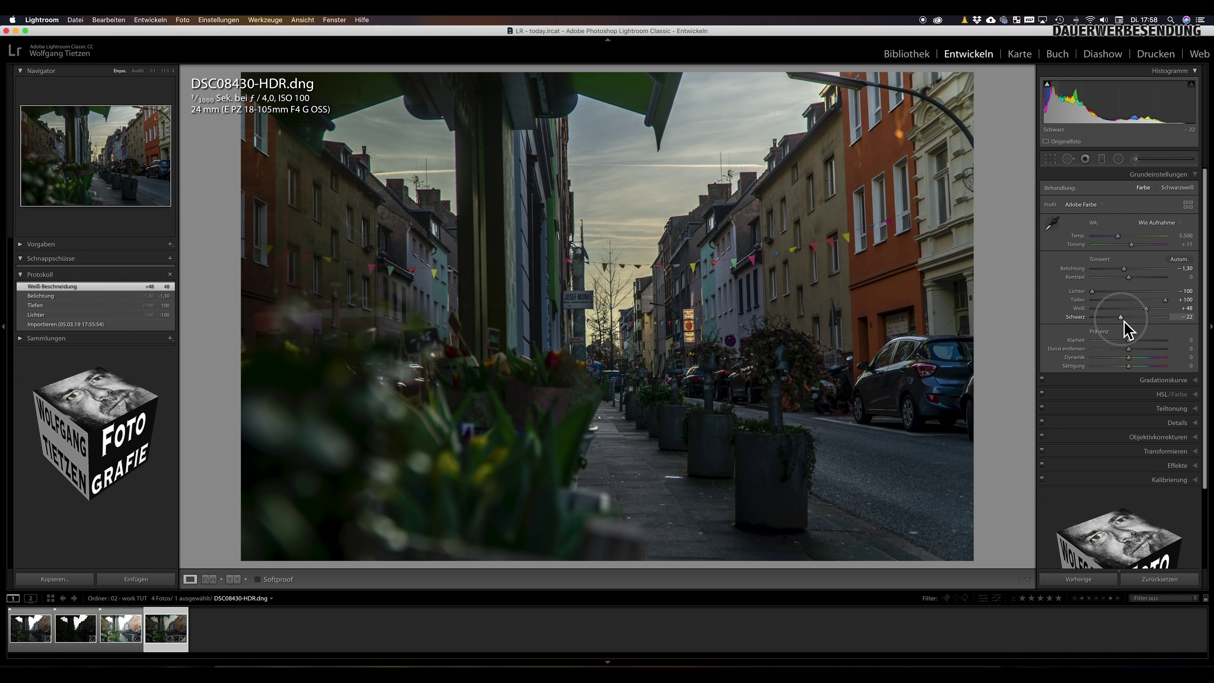
drag(1123, 322, 1123, 322)
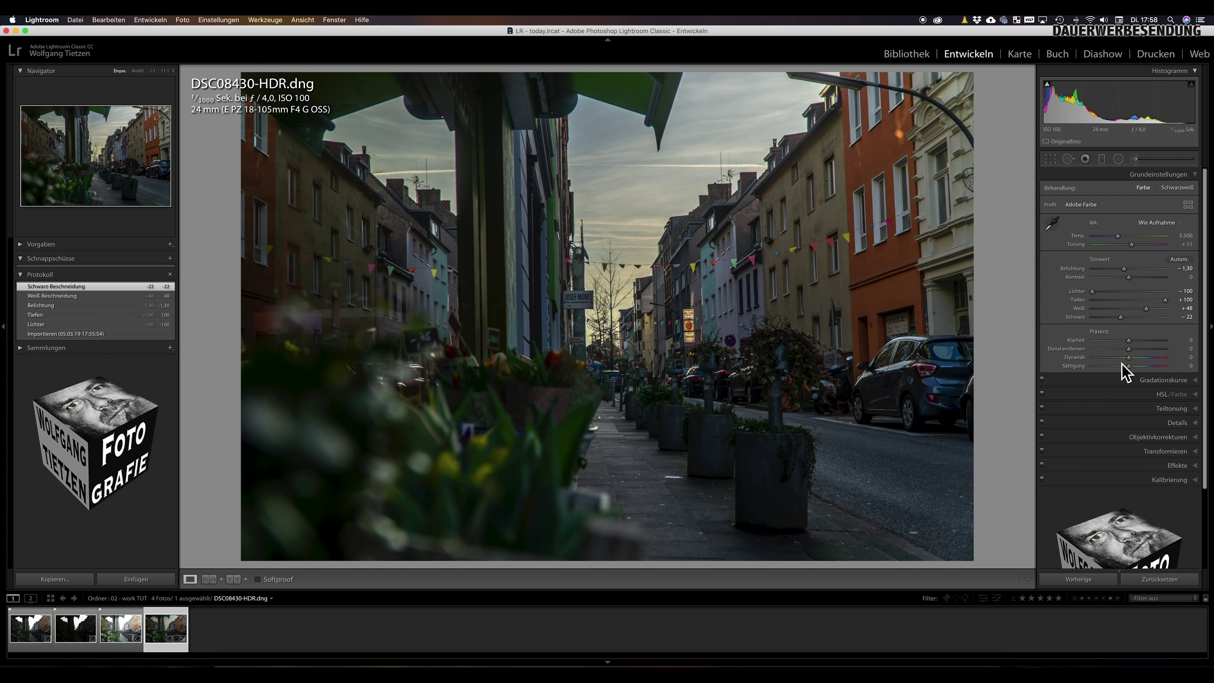
Step: Bring the Clarity slider from about +34 up to +40
drag(1134, 341, 1143, 343)
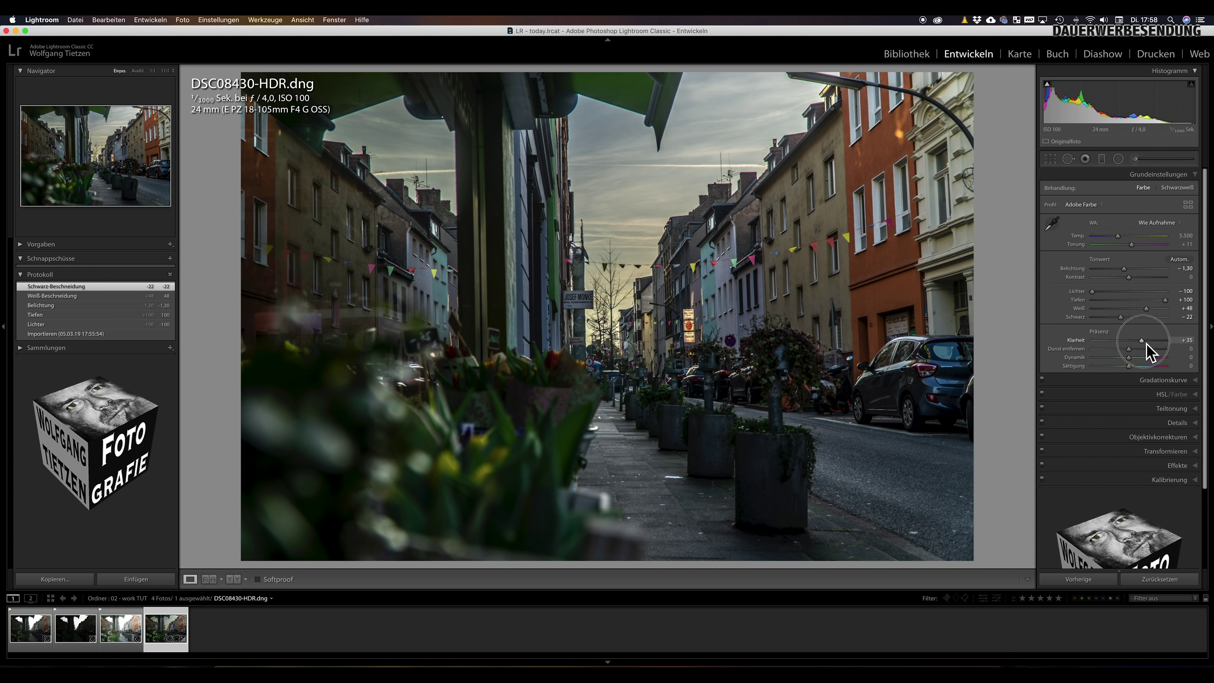
drag(1147, 344, 1145, 344)
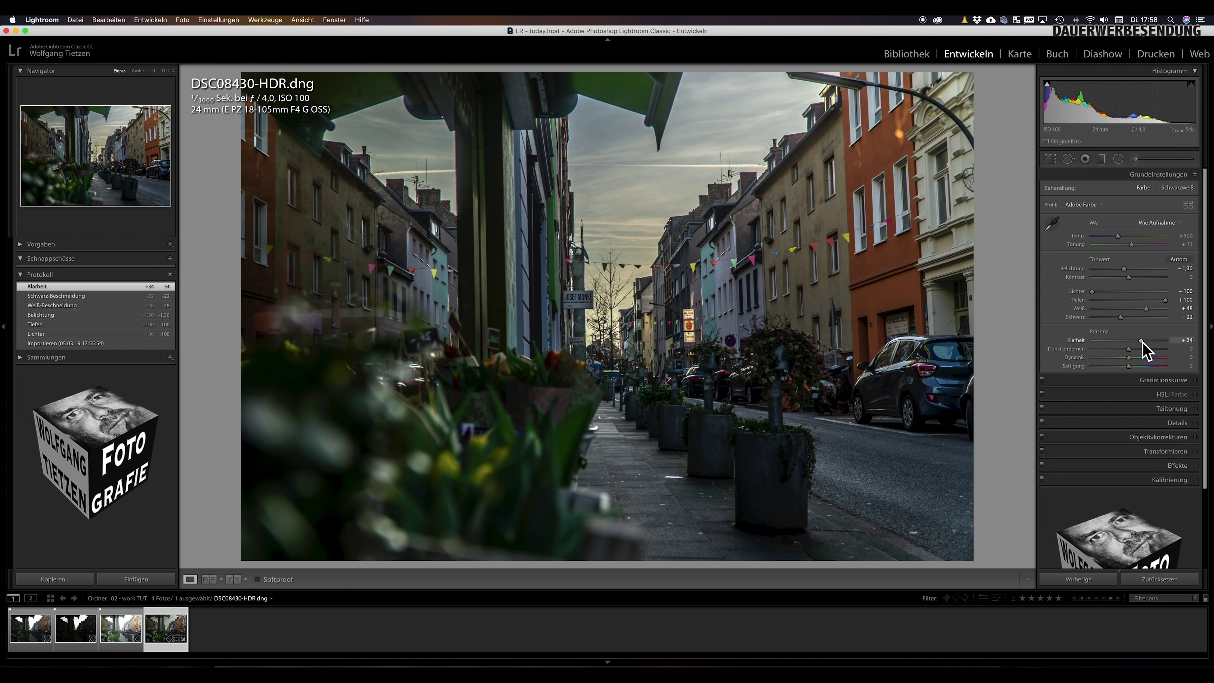
drag(1147, 340, 1149, 340)
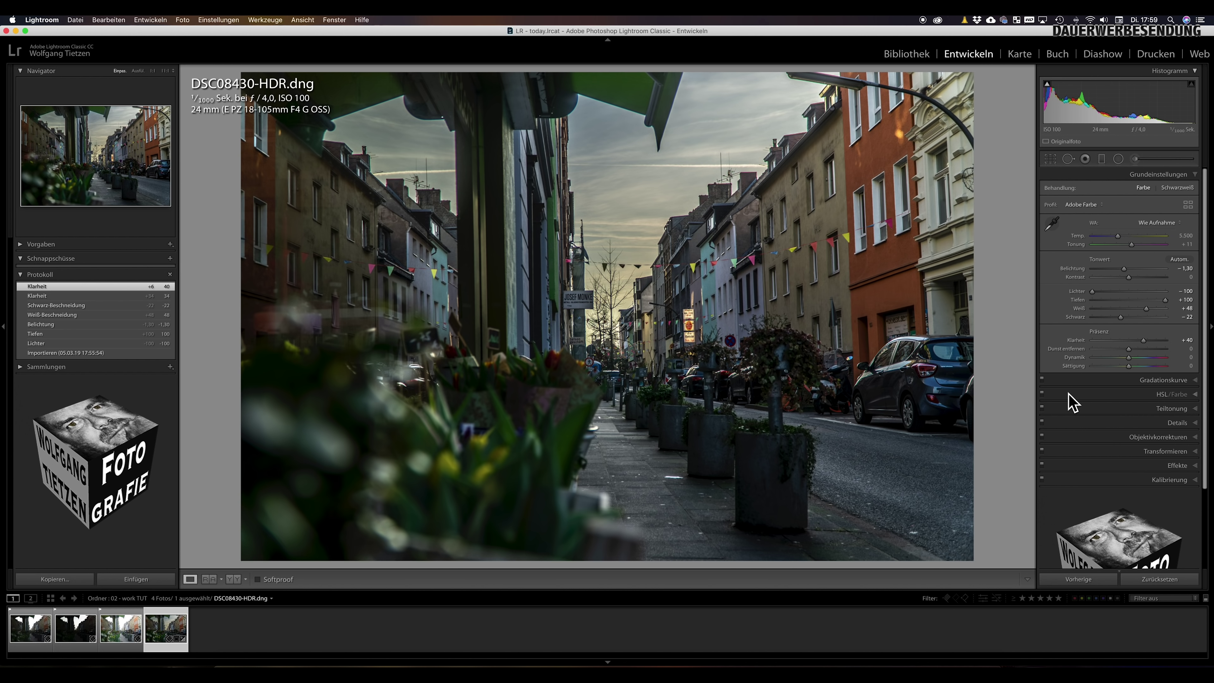
Step: Remove chromatic aberration, then raise Sharpening Amount to 71 while viewing at 1:1
click(1167, 438)
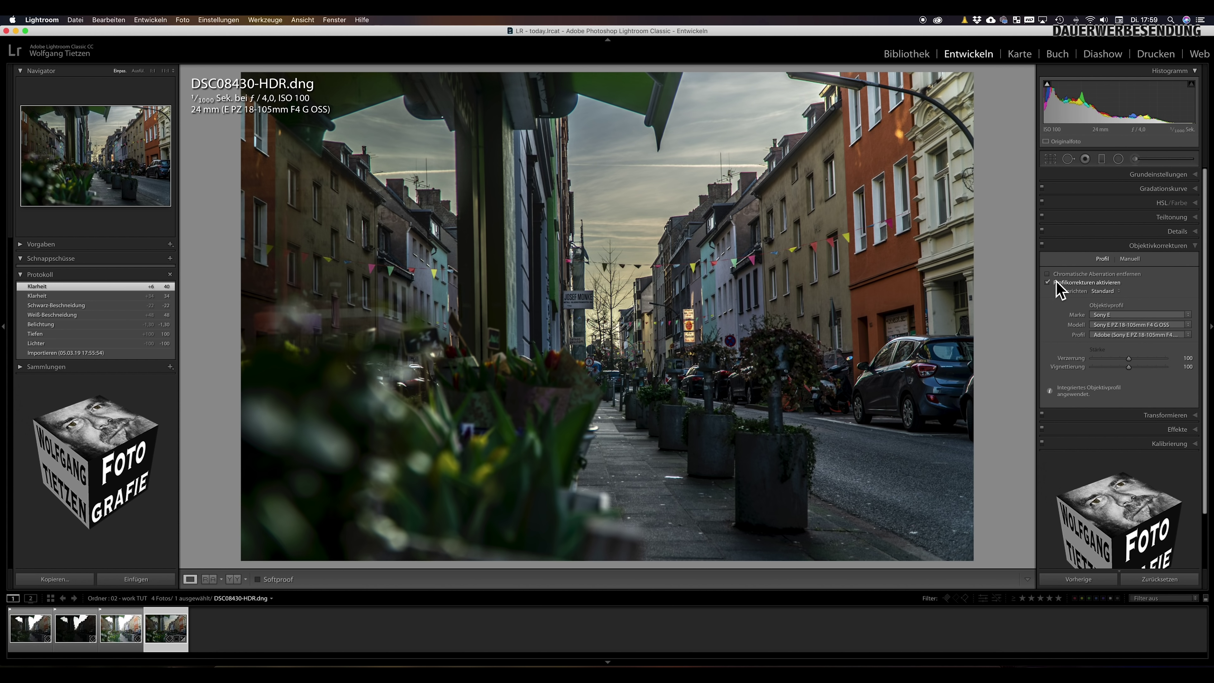
click(1047, 274)
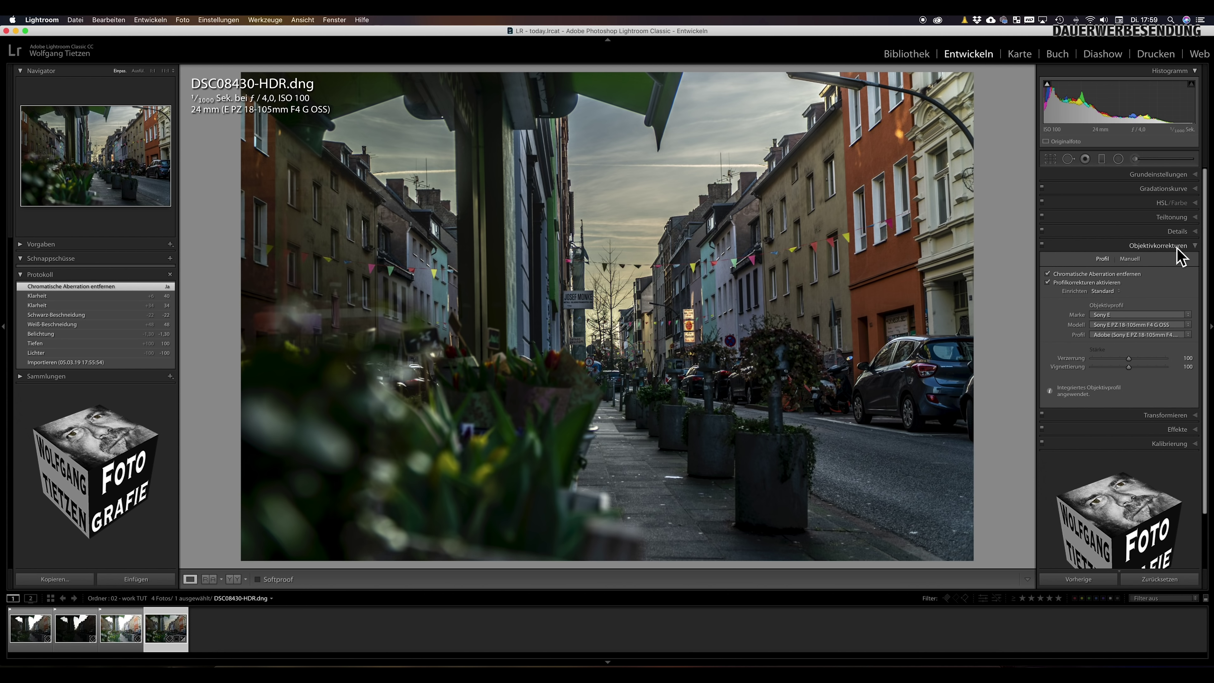
click(1179, 233)
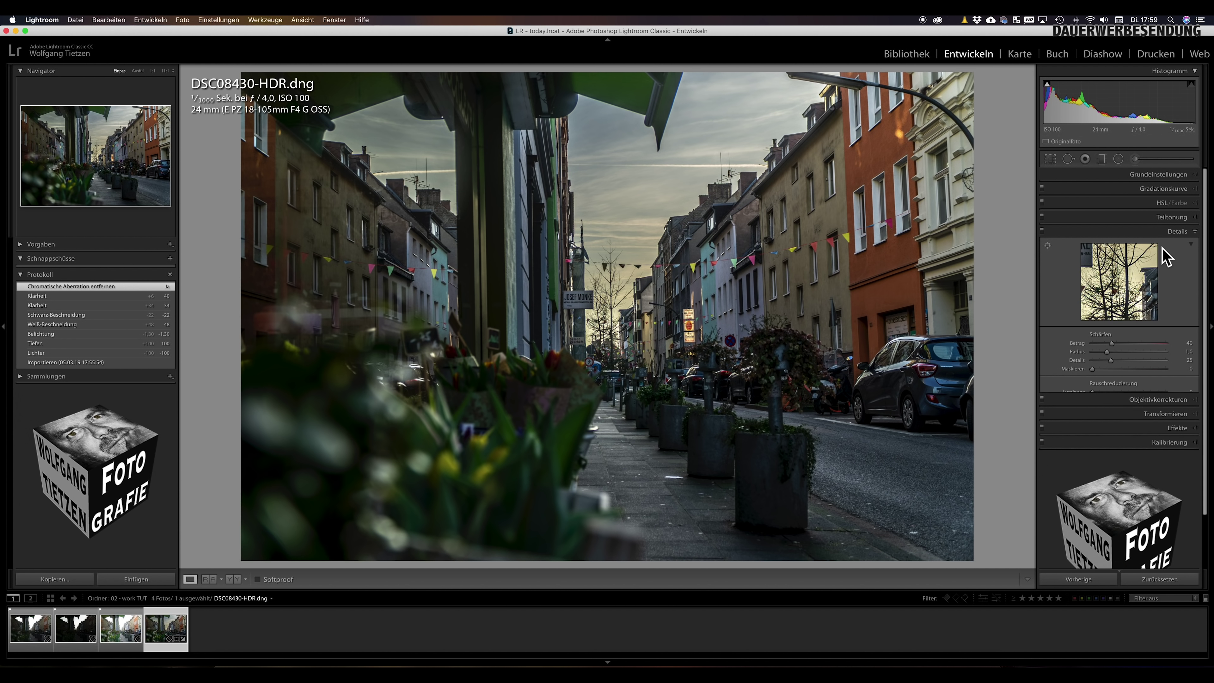
click(691, 325)
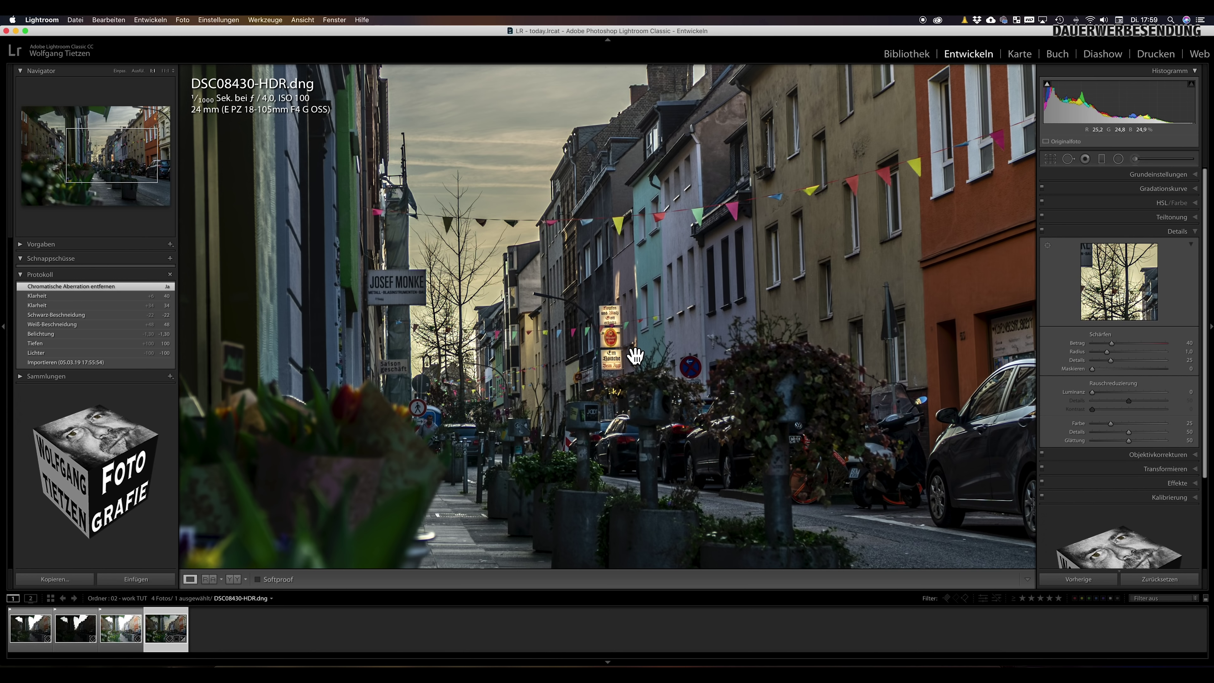
click(1116, 343)
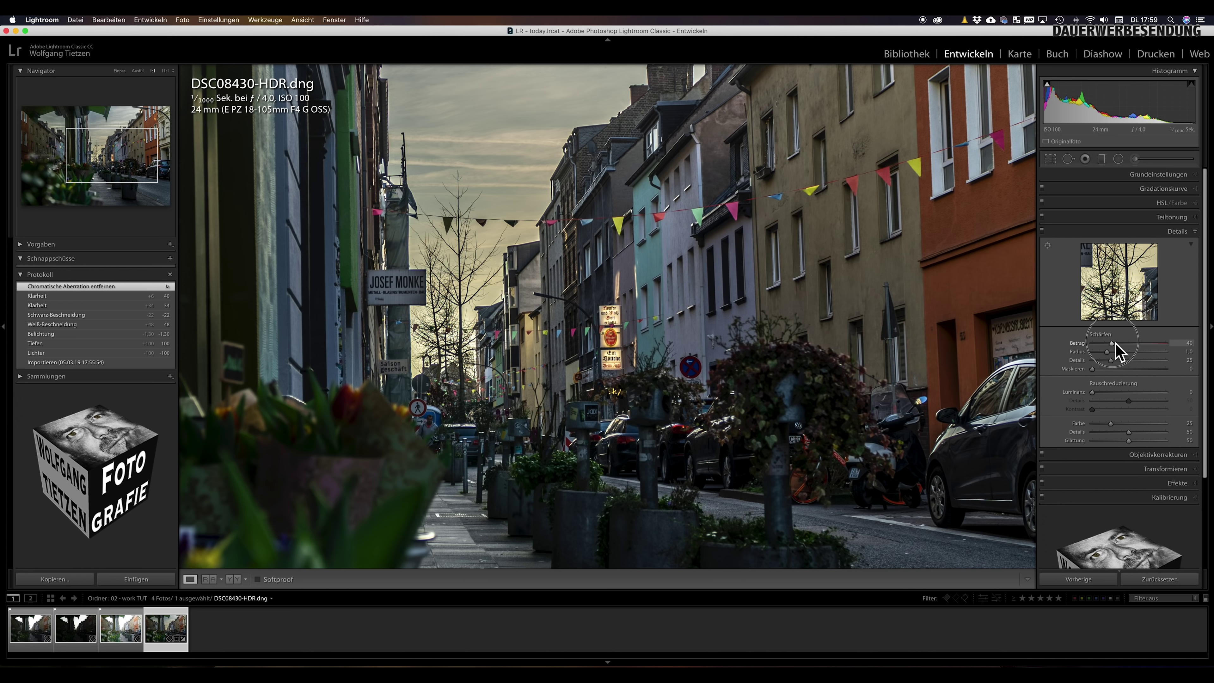
drag(1116, 344, 1130, 349)
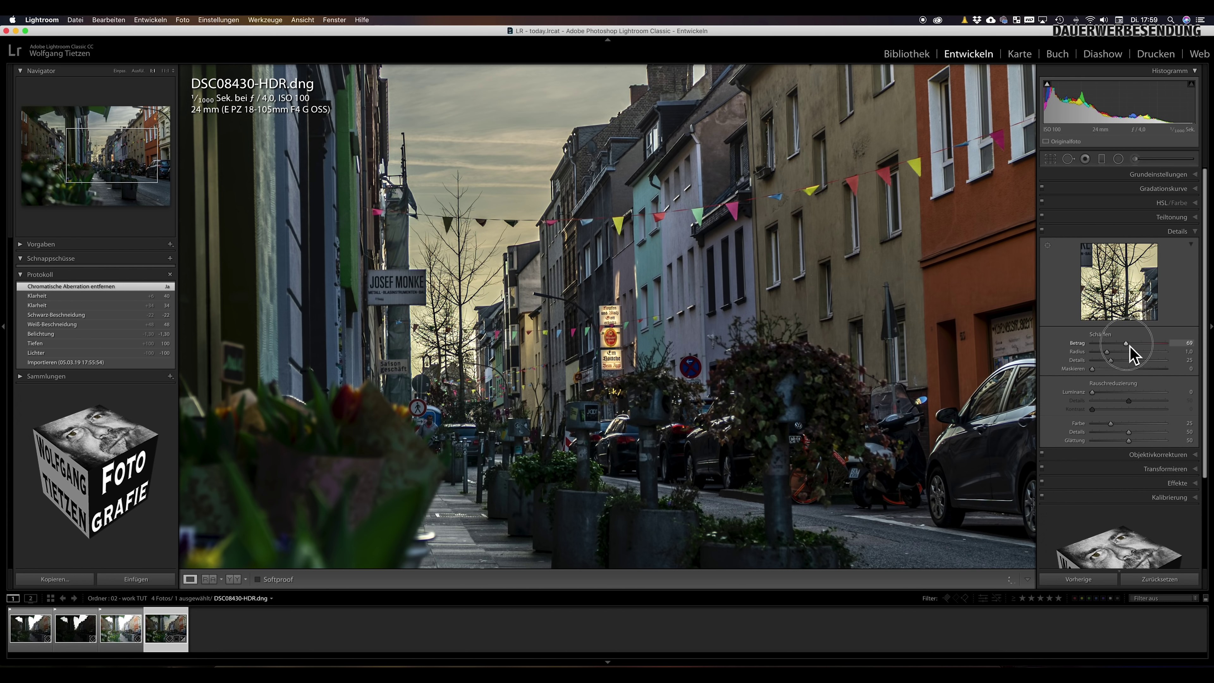
mouse_move(1134, 353)
mouse_down()
mouse_move(1098, 375)
mouse_move(1134, 381)
mouse_move(1106, 405)
mouse_up()
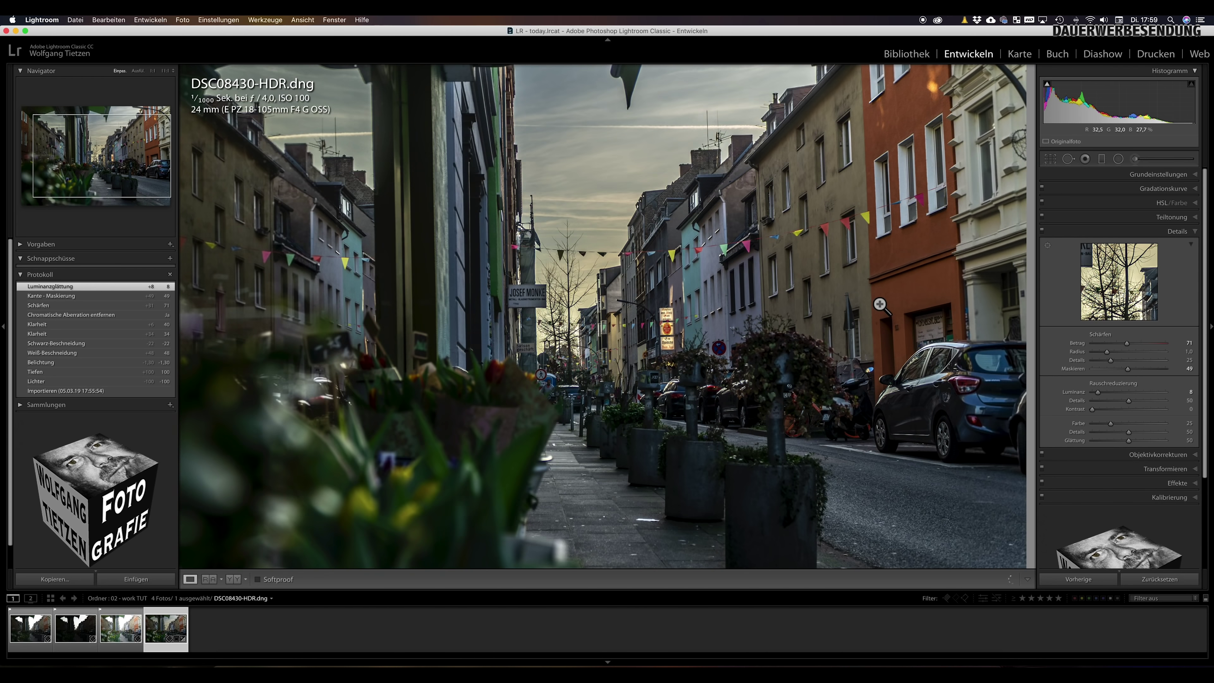
Step: Fit the whole photo in the Navigator and expand the Basic panel
click(877, 302)
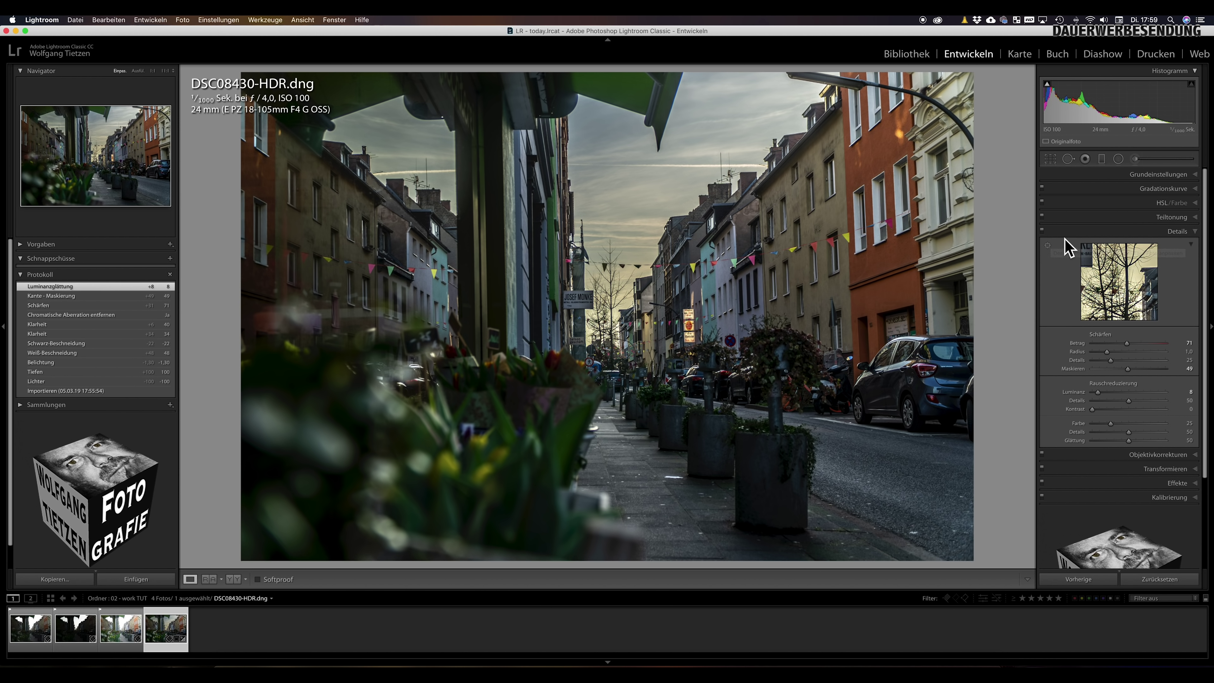
click(1150, 176)
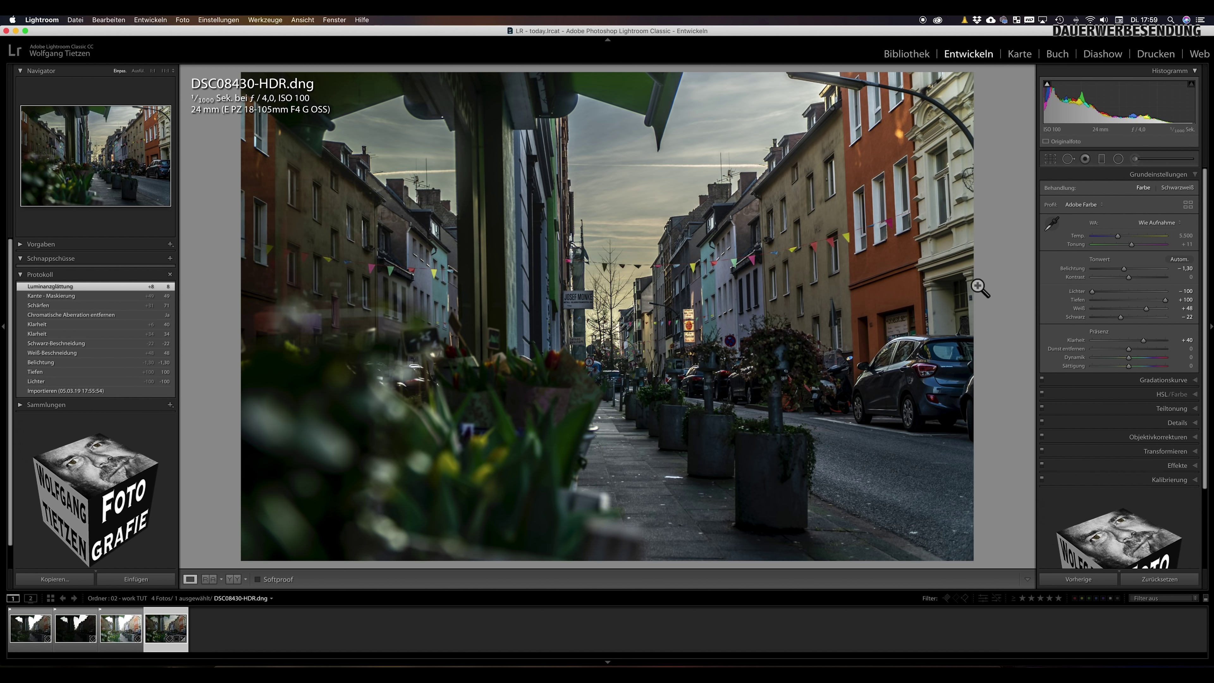
Step: Set white balance Temp to 5,896 and Tint to +19
click(1121, 238)
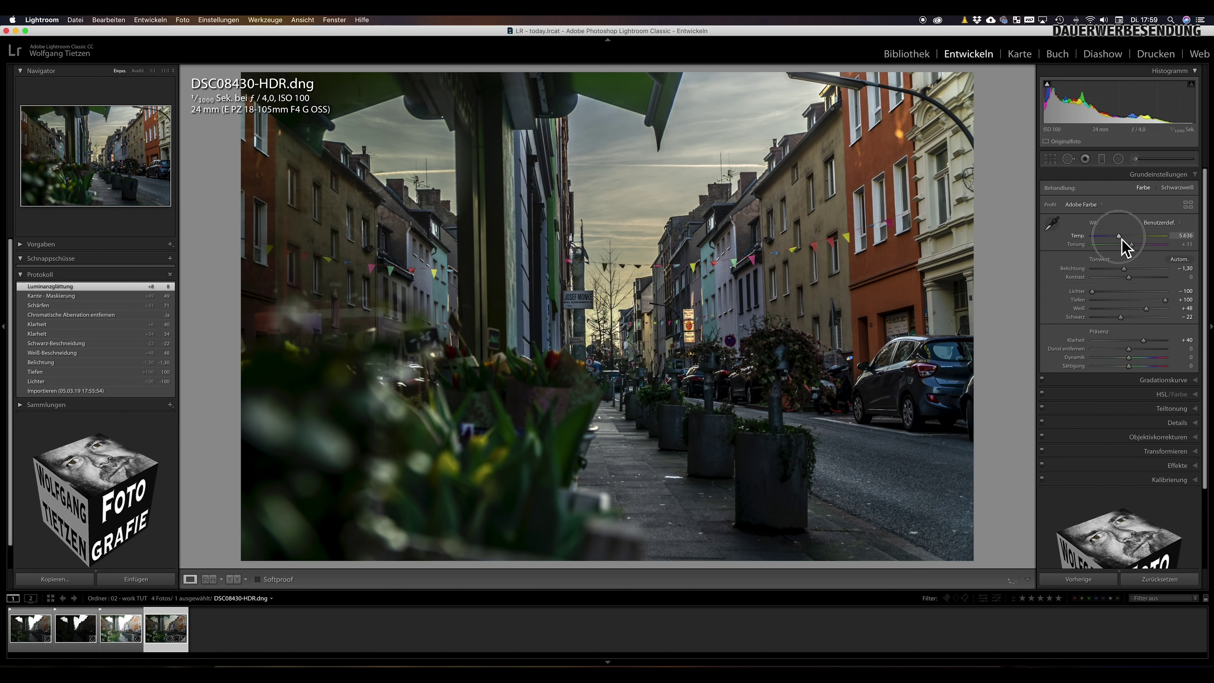
drag(1123, 239, 1125, 240)
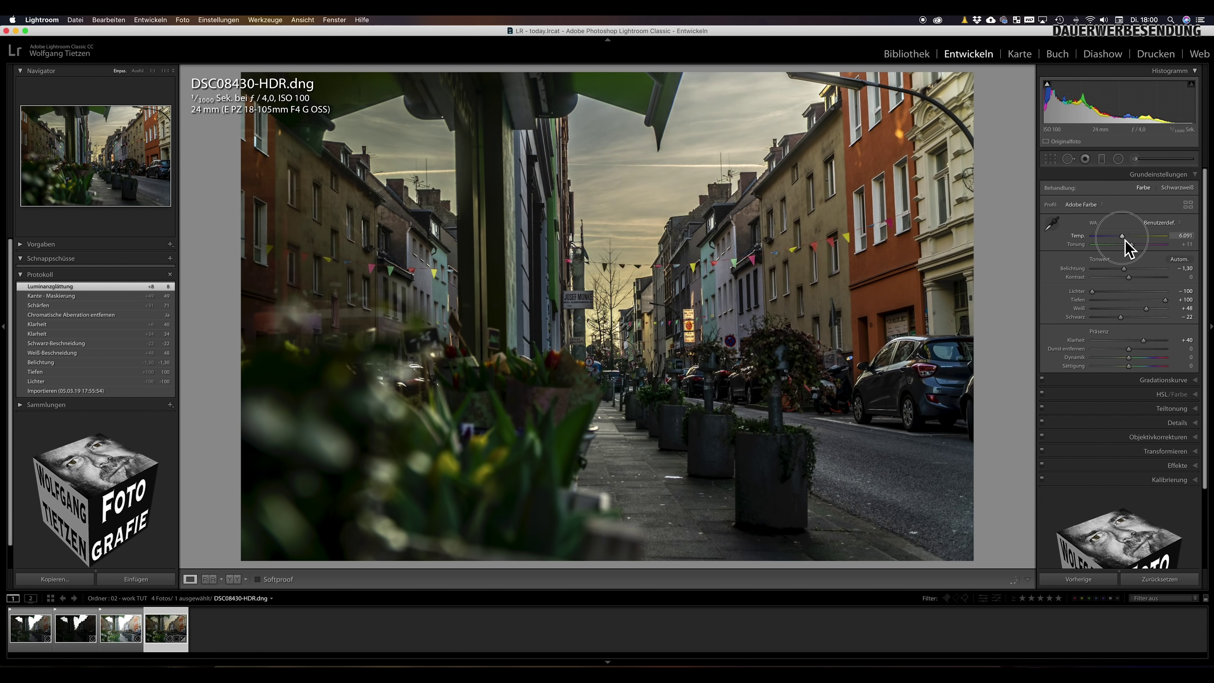
drag(1126, 240, 1124, 240)
click(1133, 245)
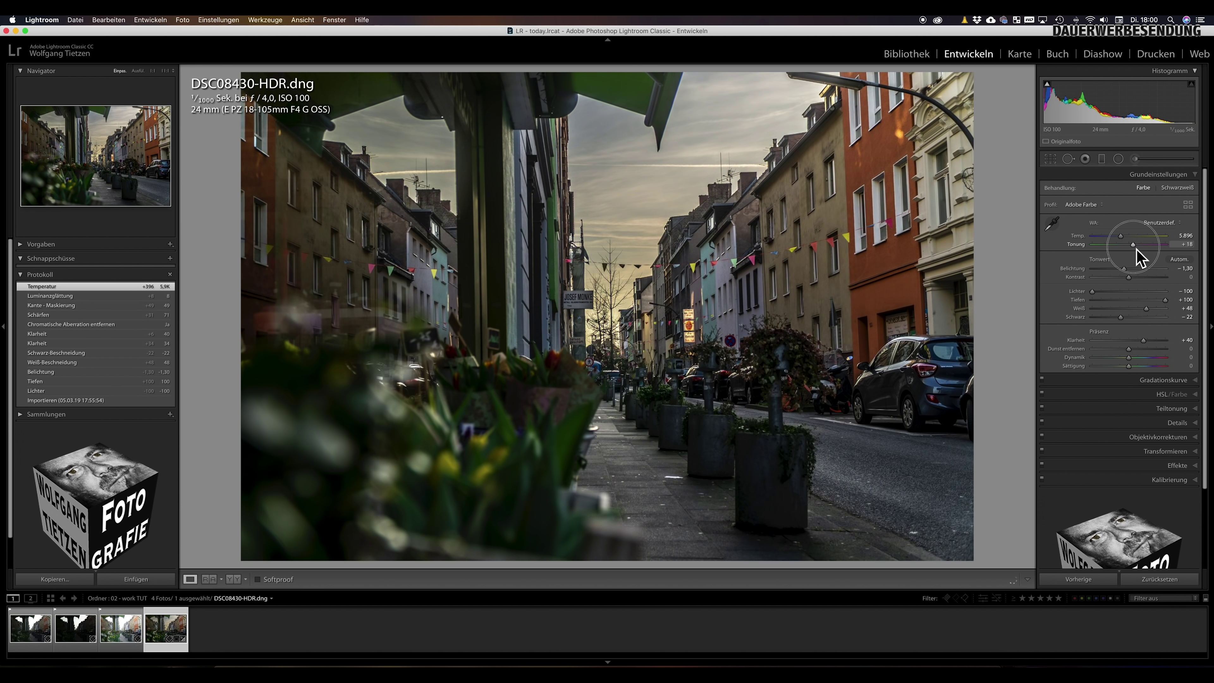
drag(1137, 249, 1137, 250)
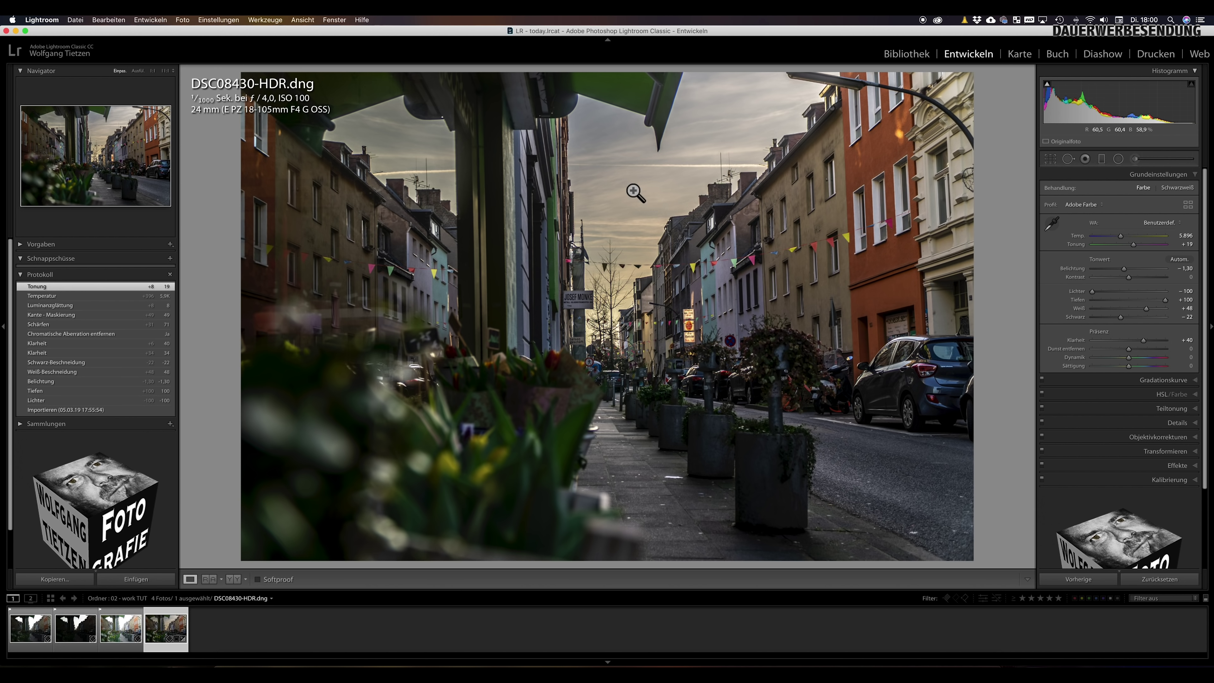
Step: In HSL, strongly darken Blue luminance and boost Blue saturation to +41
click(1163, 396)
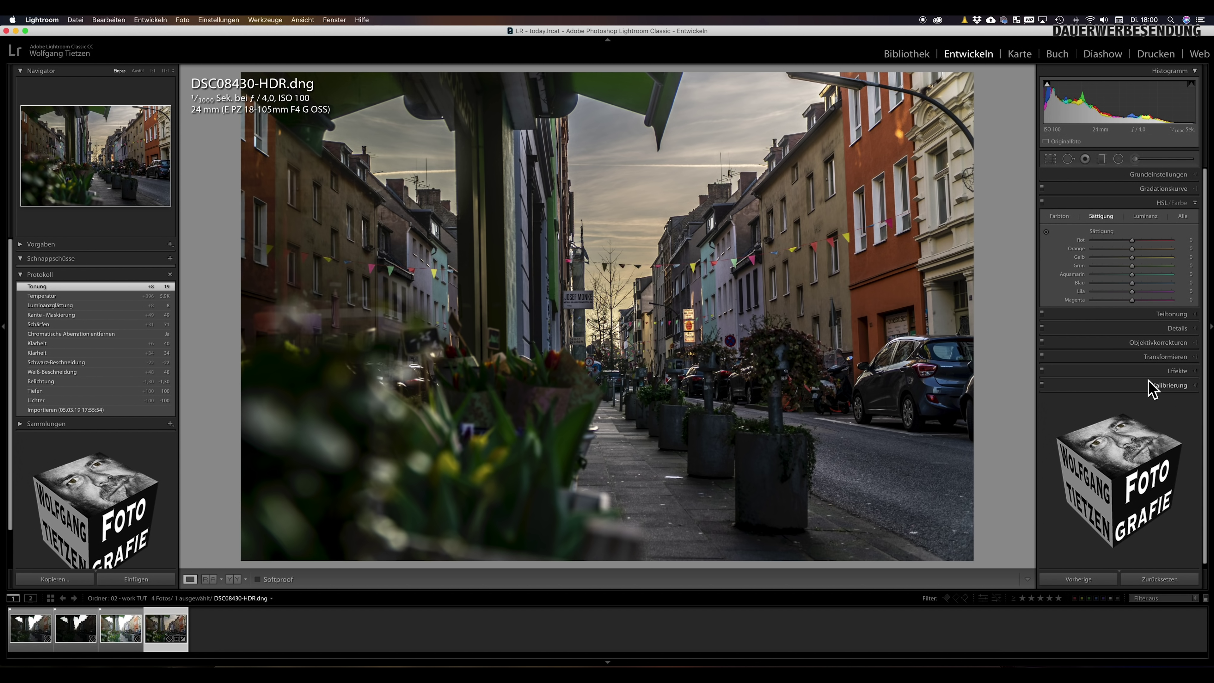
click(1145, 216)
drag(1132, 283, 1098, 287)
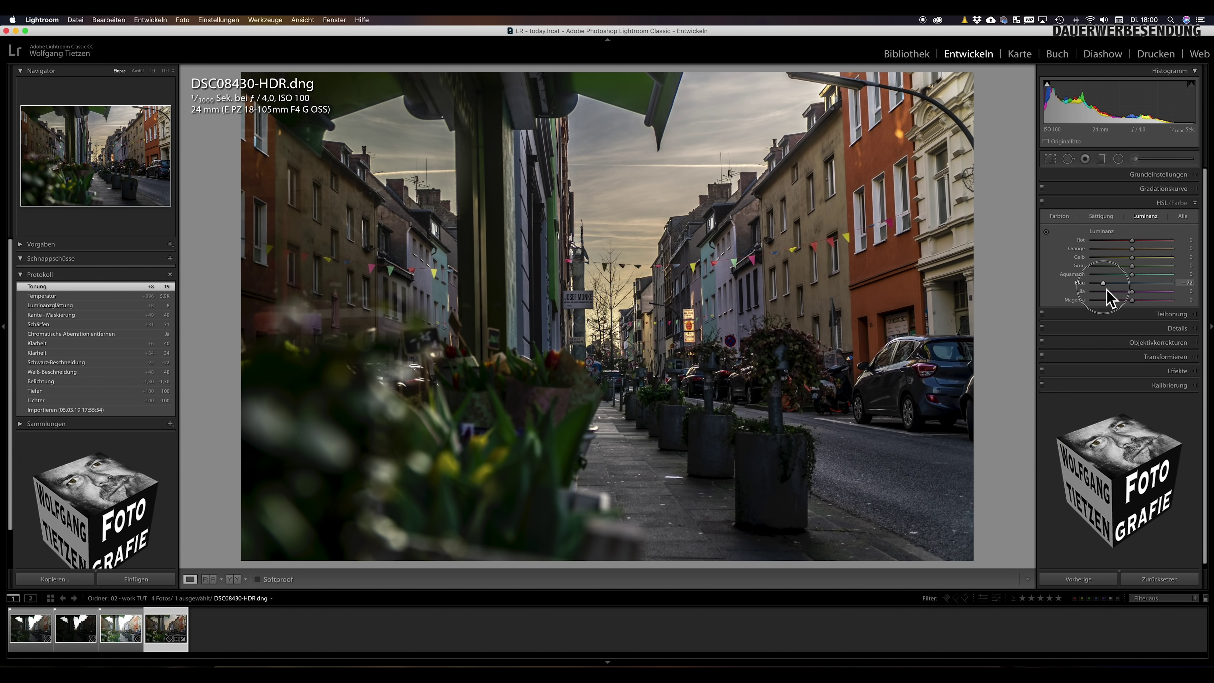
drag(1107, 290, 1109, 289)
click(1107, 220)
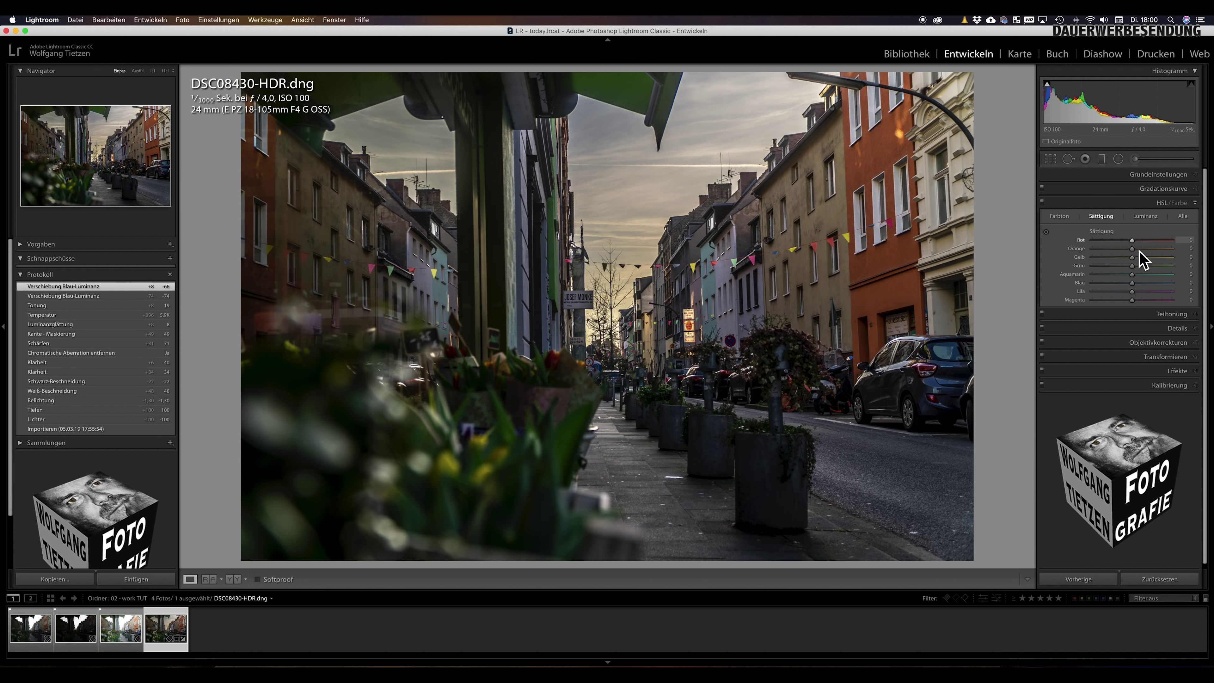
drag(1135, 285, 1151, 288)
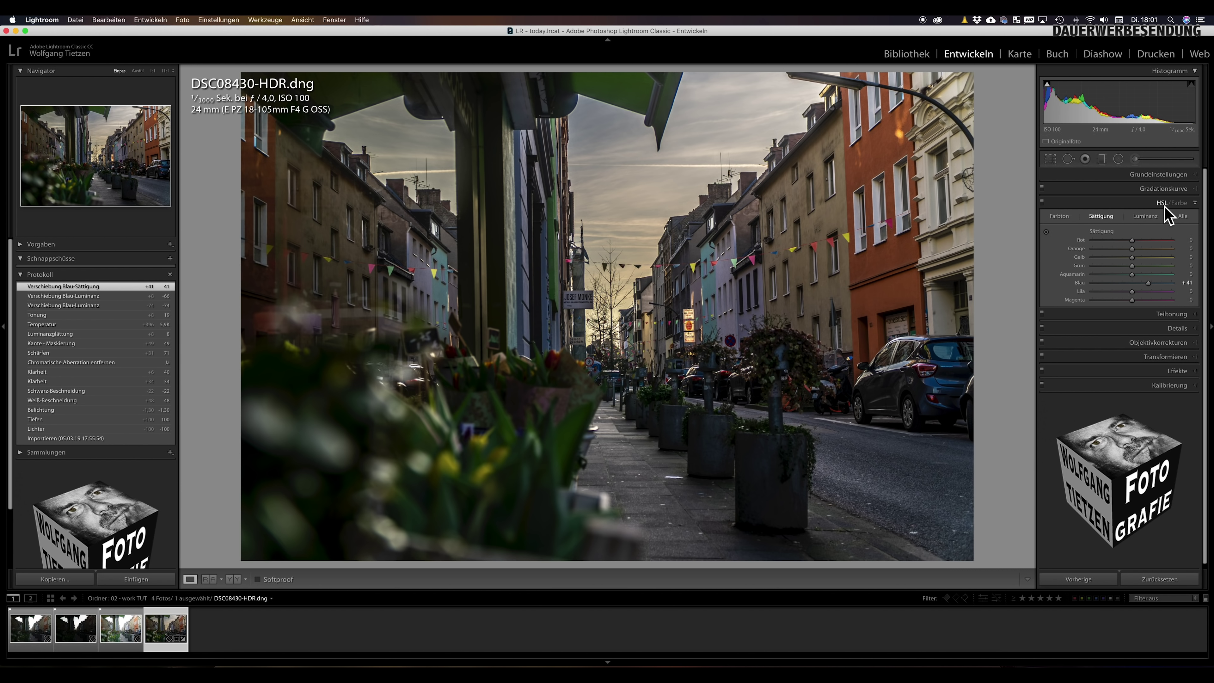
Step: In Calibration, set blue primary hue −100, red primary hue +100 and red saturation −51
click(1169, 385)
drag(1129, 410, 1104, 410)
drag(1104, 410, 1091, 410)
drag(1129, 348, 1165, 348)
drag(1129, 357, 1114, 360)
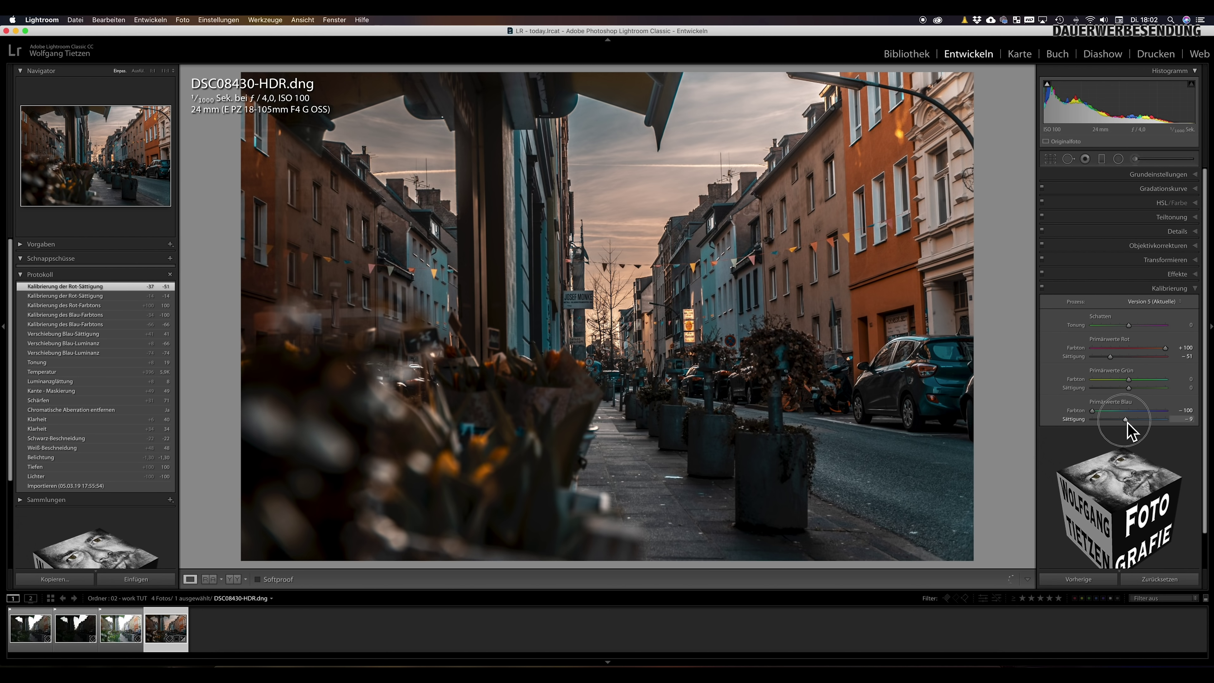
Step: Desaturate the blue primary in Calibration to −27
drag(1125, 424, 1121, 424)
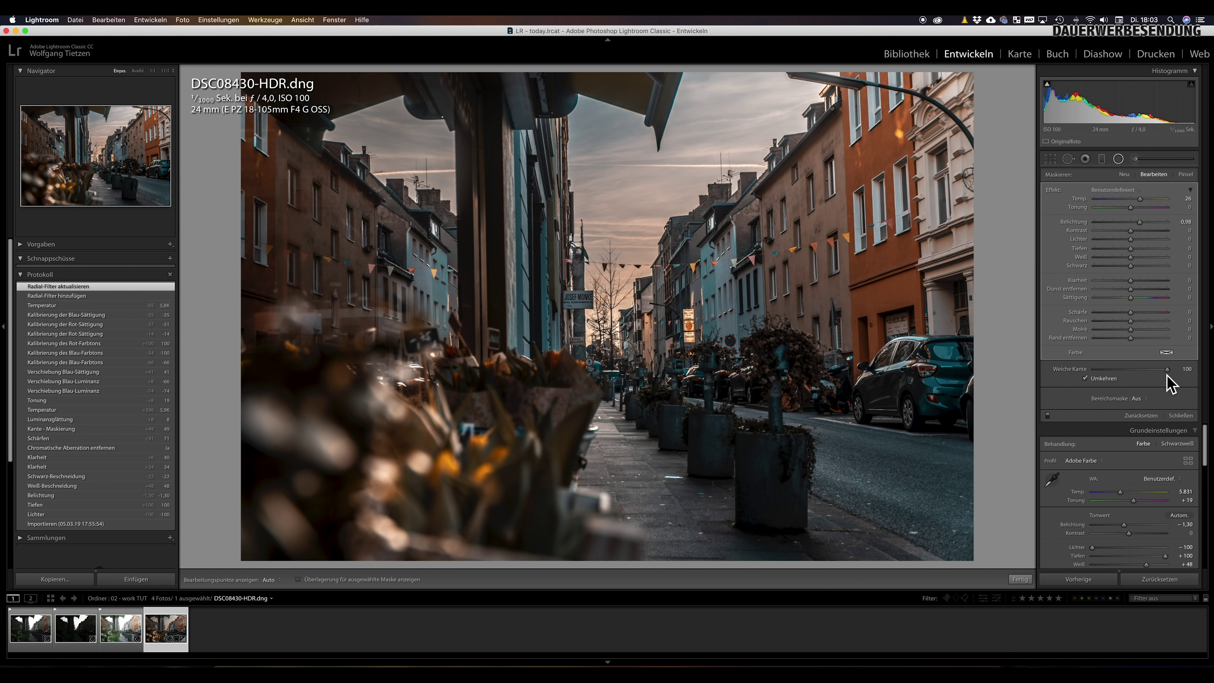
Step: Reset the radial filter's effects, set new exposure and temperature, and finish the mask
double_click(1054, 191)
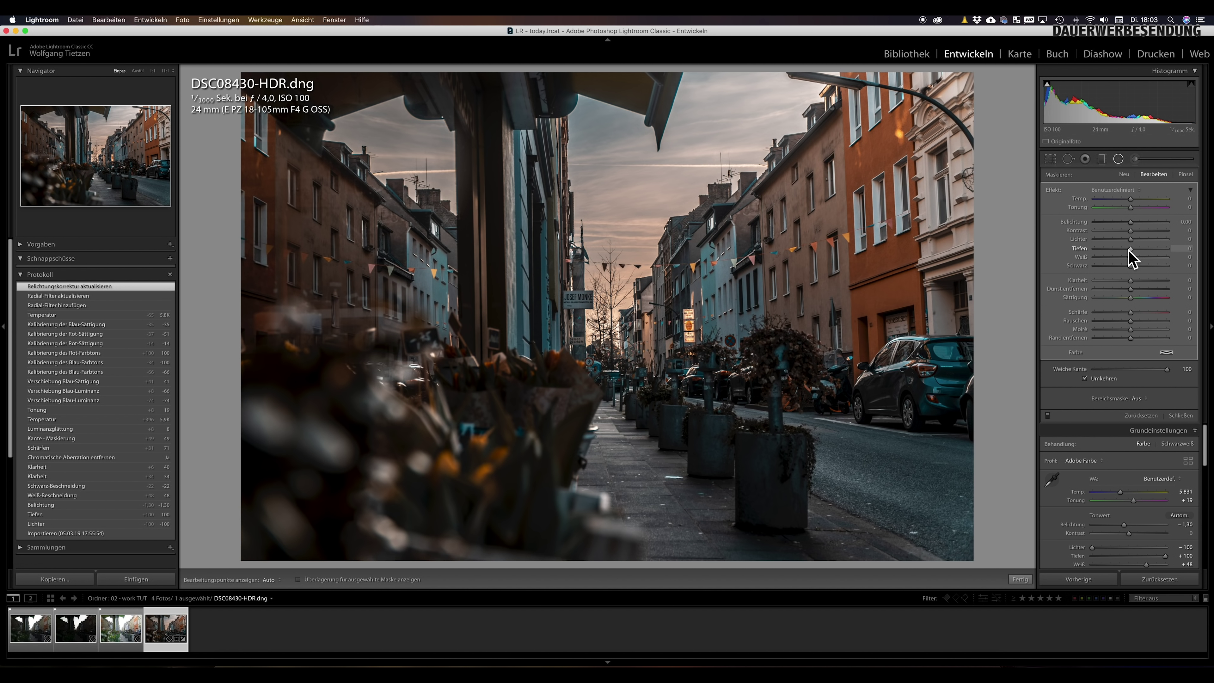
drag(1134, 225, 1137, 224)
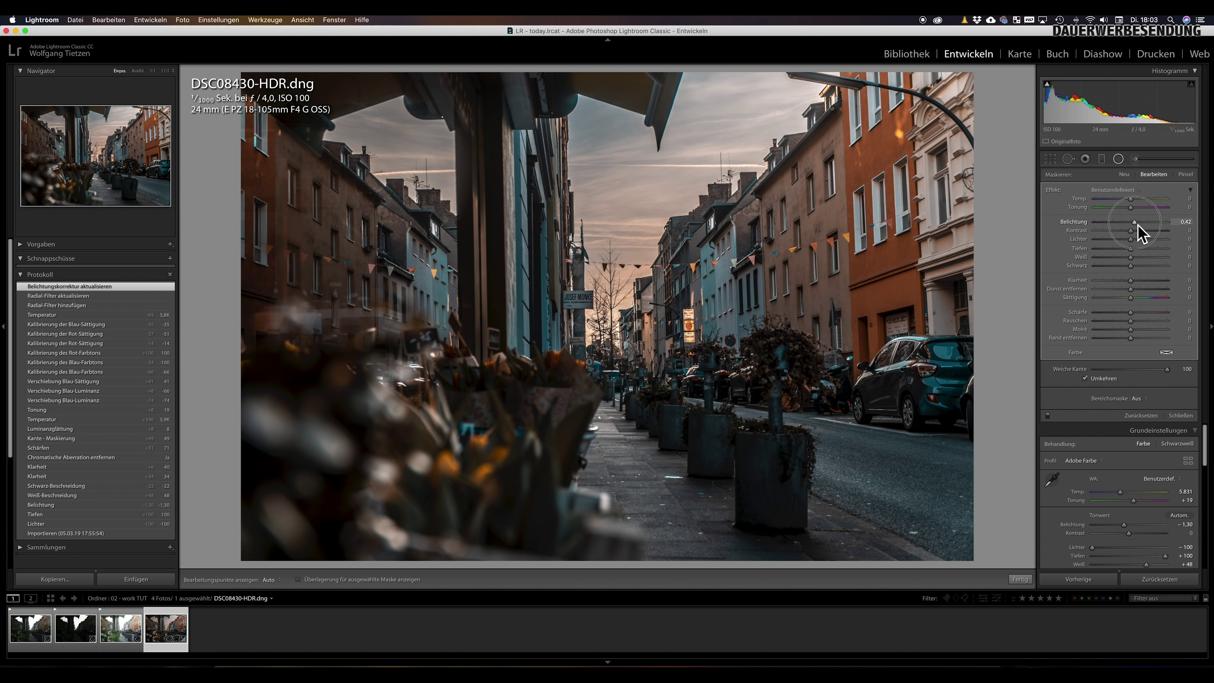
drag(1138, 225, 1142, 225)
drag(1130, 198, 1137, 199)
click(1180, 416)
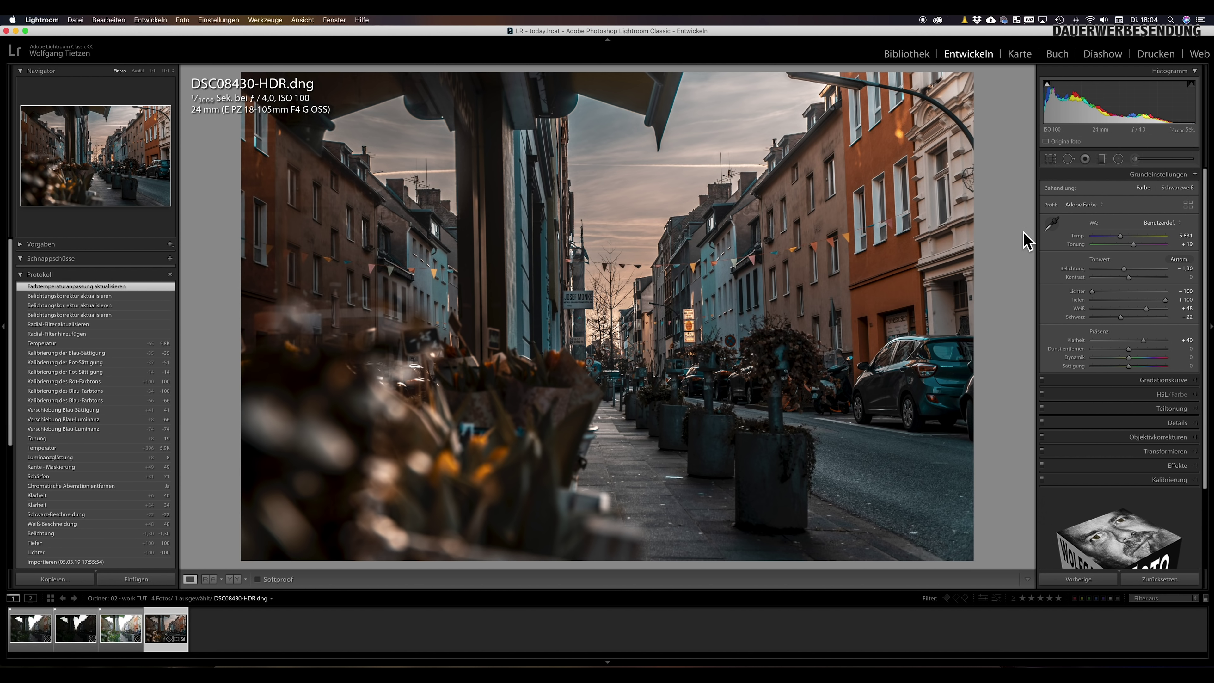
Step: Place a new radial filter over the sunset by the JOSEF MONKE sign, Temp 75, Exposure 2.21
click(1118, 160)
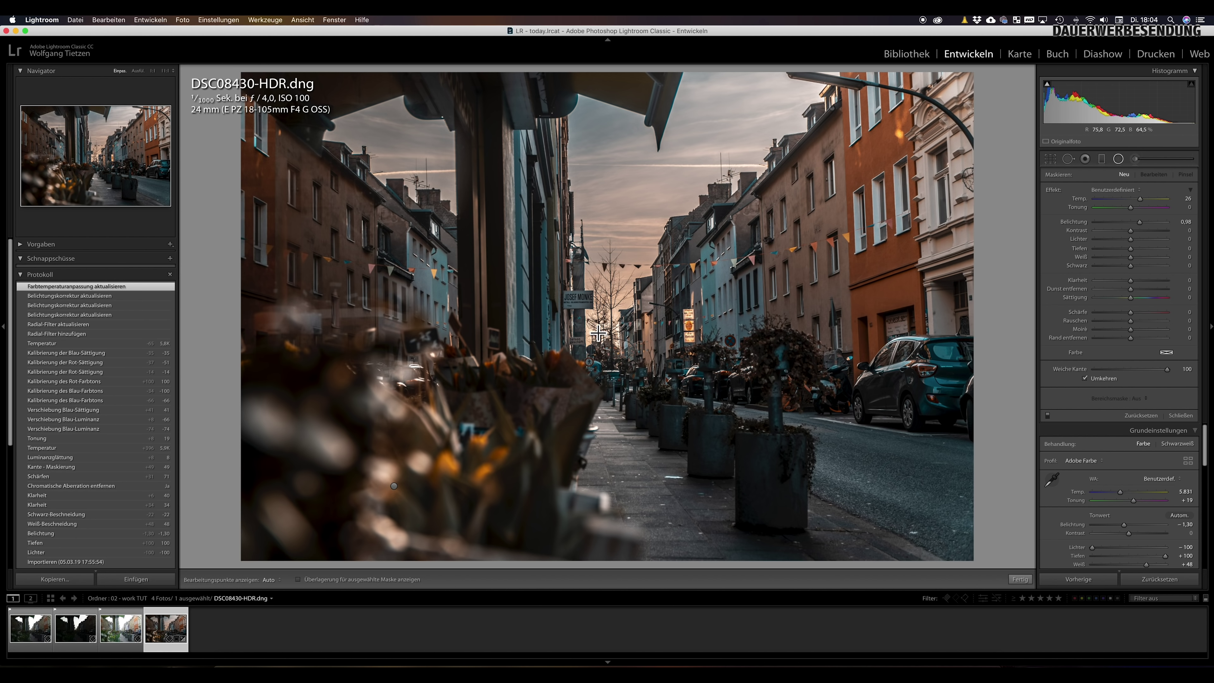
mouse_move(595, 329)
mouse_down()
mouse_move(617, 350)
mouse_move(600, 335)
mouse_up()
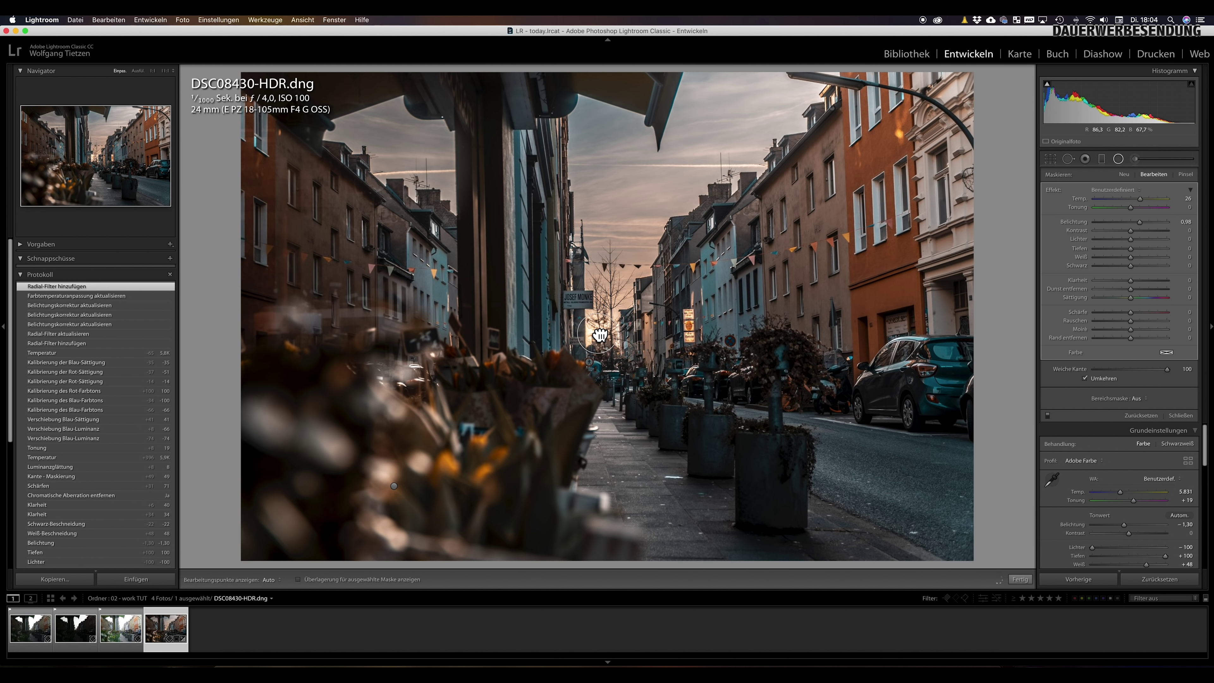
drag(1140, 222, 1156, 221)
mouse_move(1140, 198)
mouse_down()
mouse_move(1158, 199)
mouse_move(1154, 223)
mouse_up()
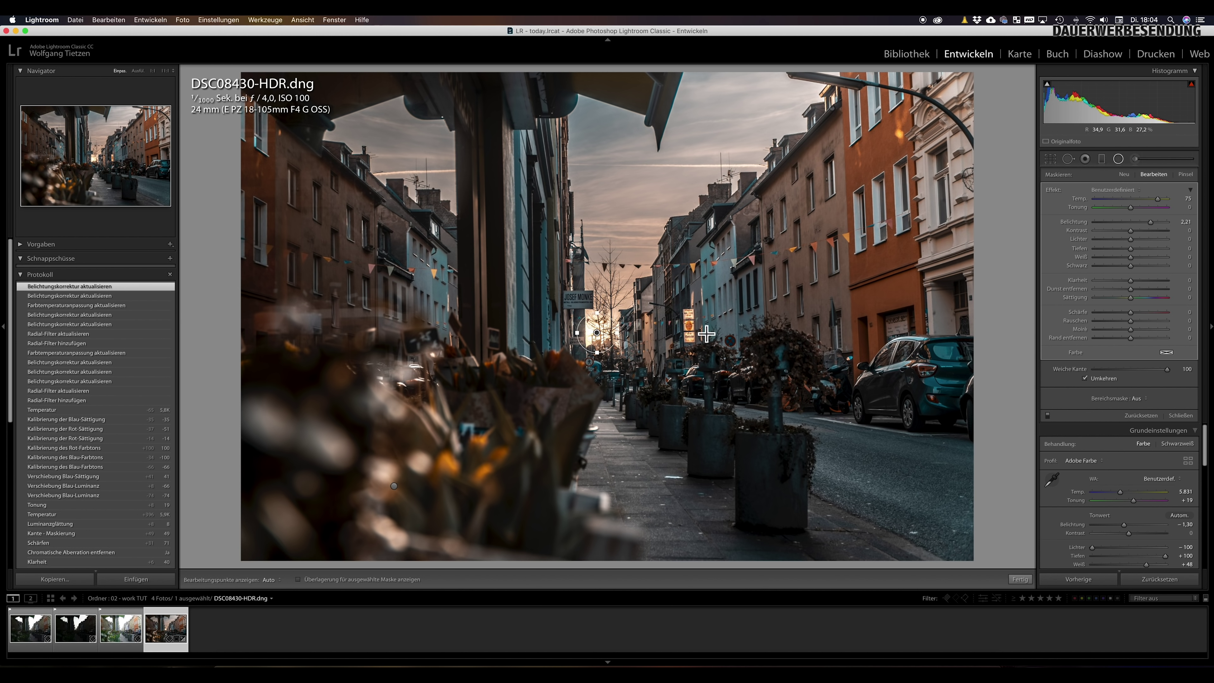
drag(596, 335, 596, 336)
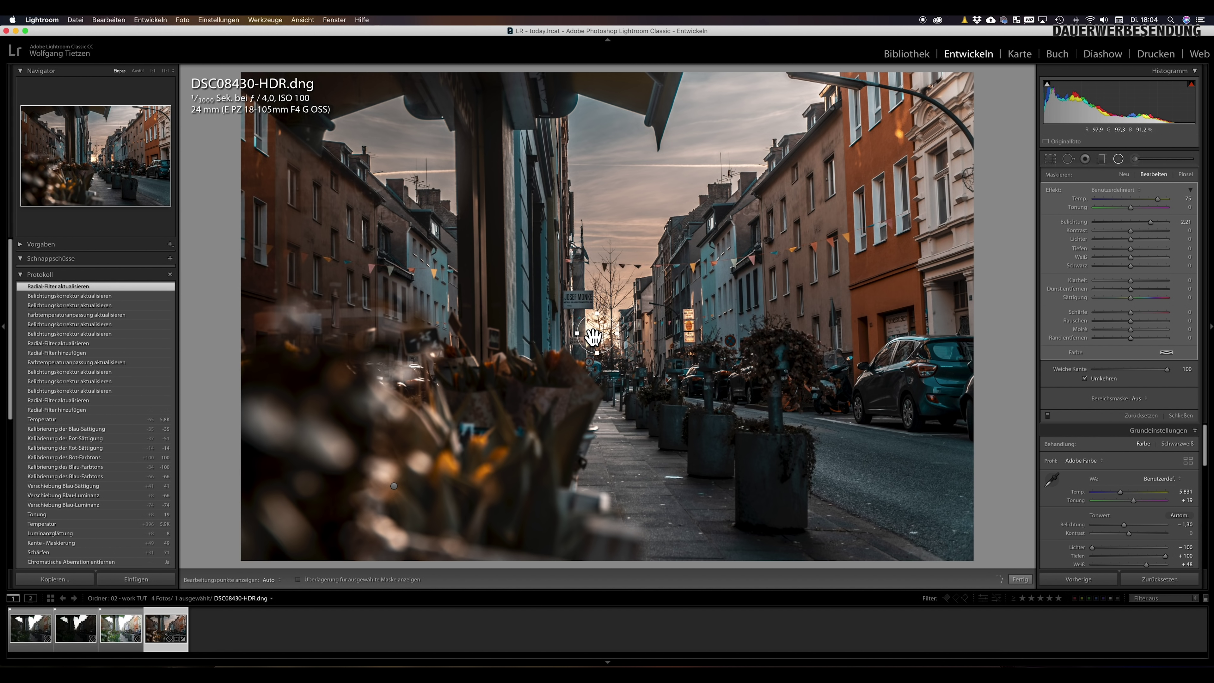
Step: Duplicate the sunset radial filter, lower the copy's exposure to 1.16, and open its colour swatch
right_click(596, 334)
click(622, 347)
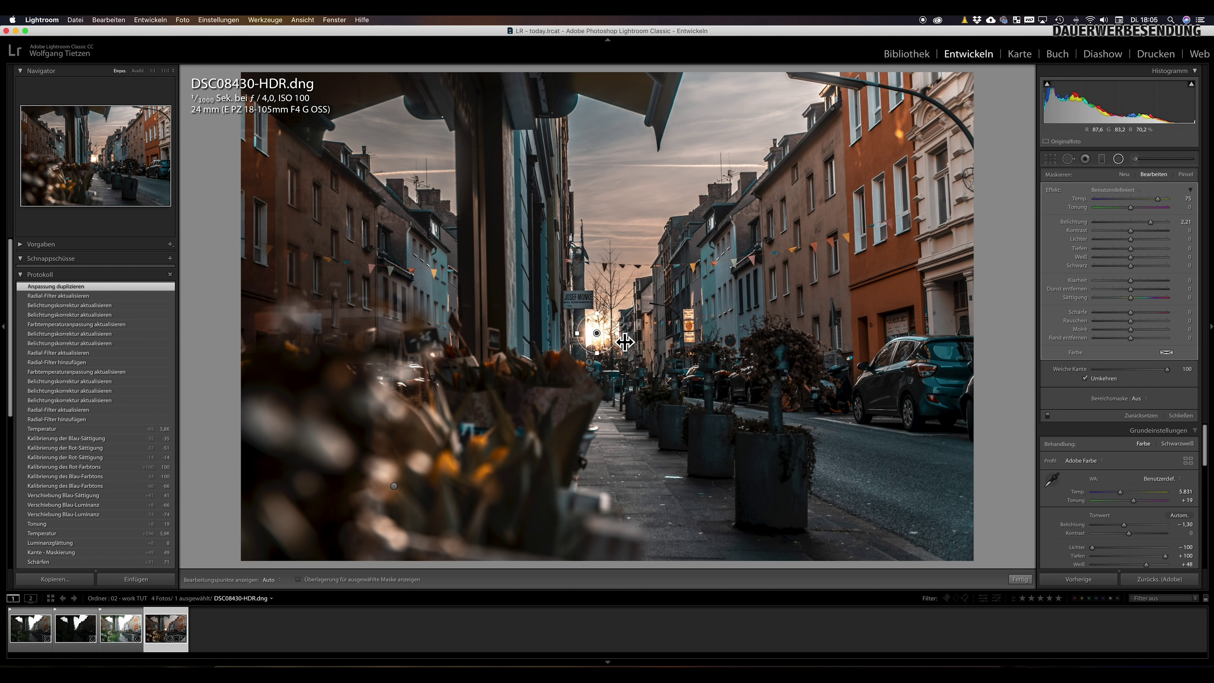
drag(624, 341, 636, 342)
drag(1151, 222, 1141, 222)
click(1166, 353)
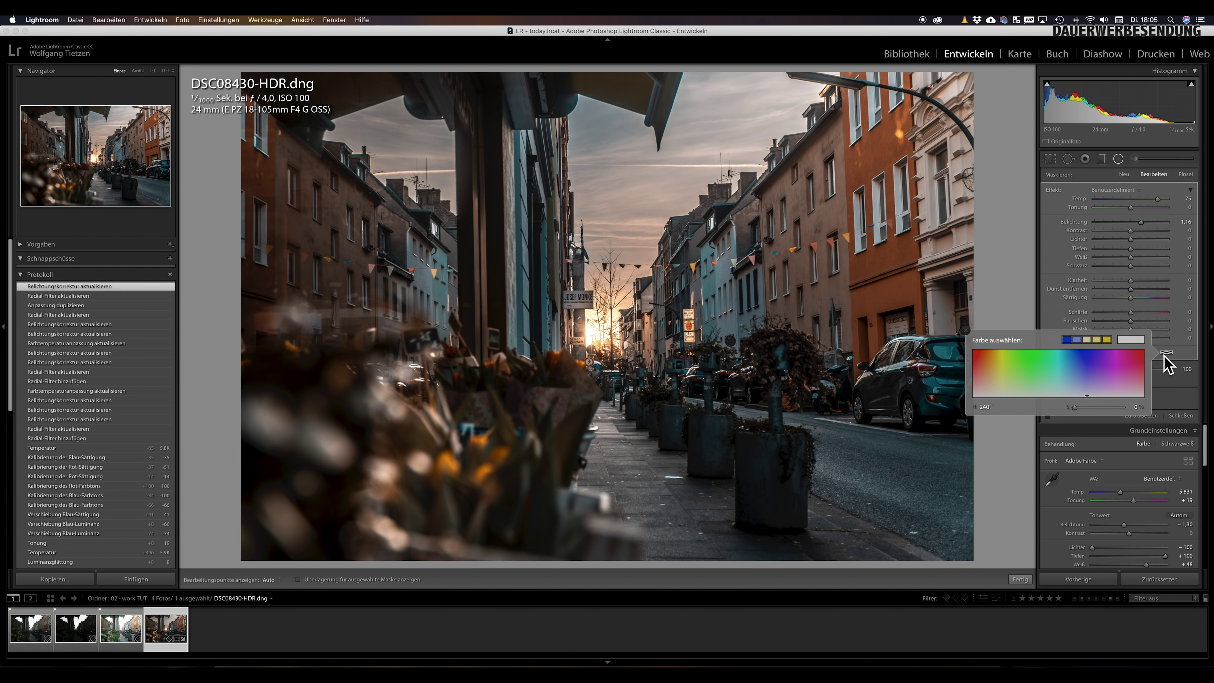
Step: Tint the duplicated sunset filter a warm orange (hue 27) with adjusted saturation
click(999, 361)
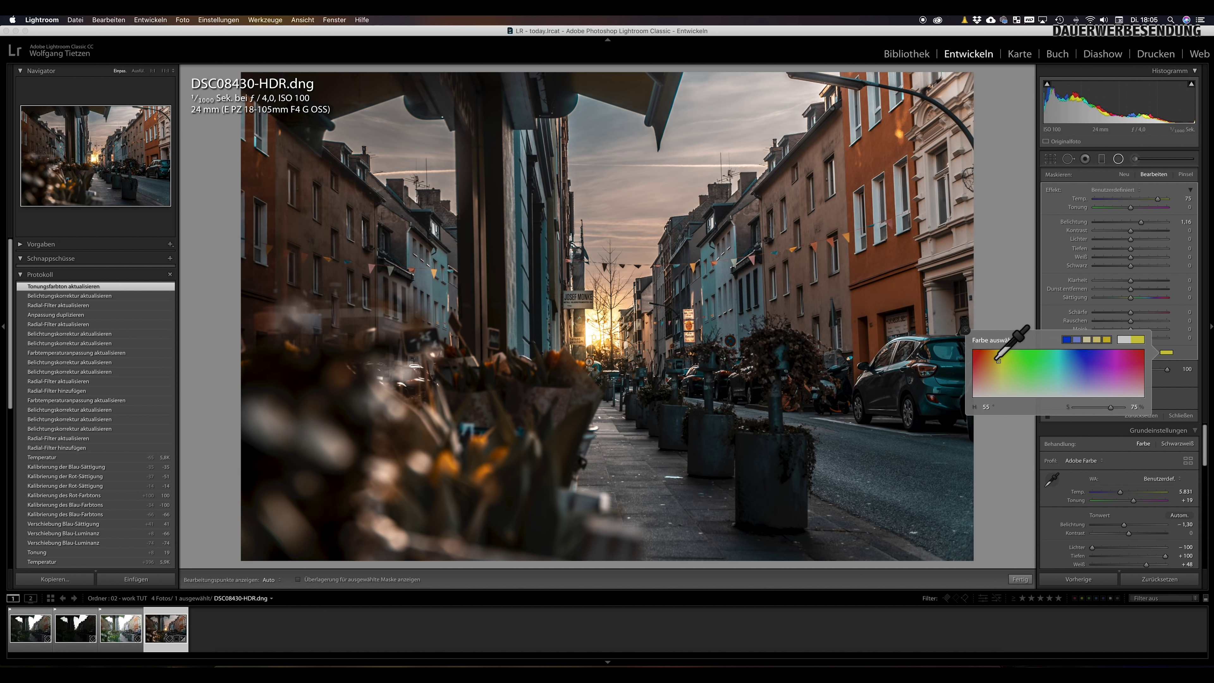
drag(998, 361, 985, 355)
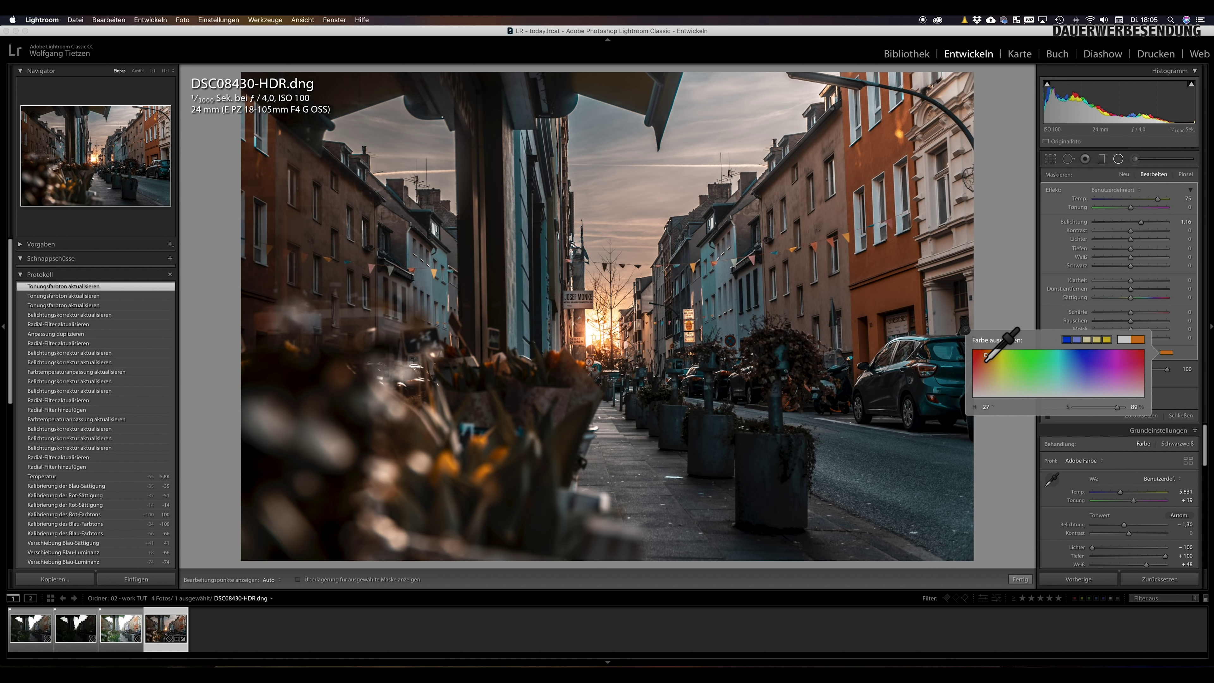
drag(986, 354, 985, 373)
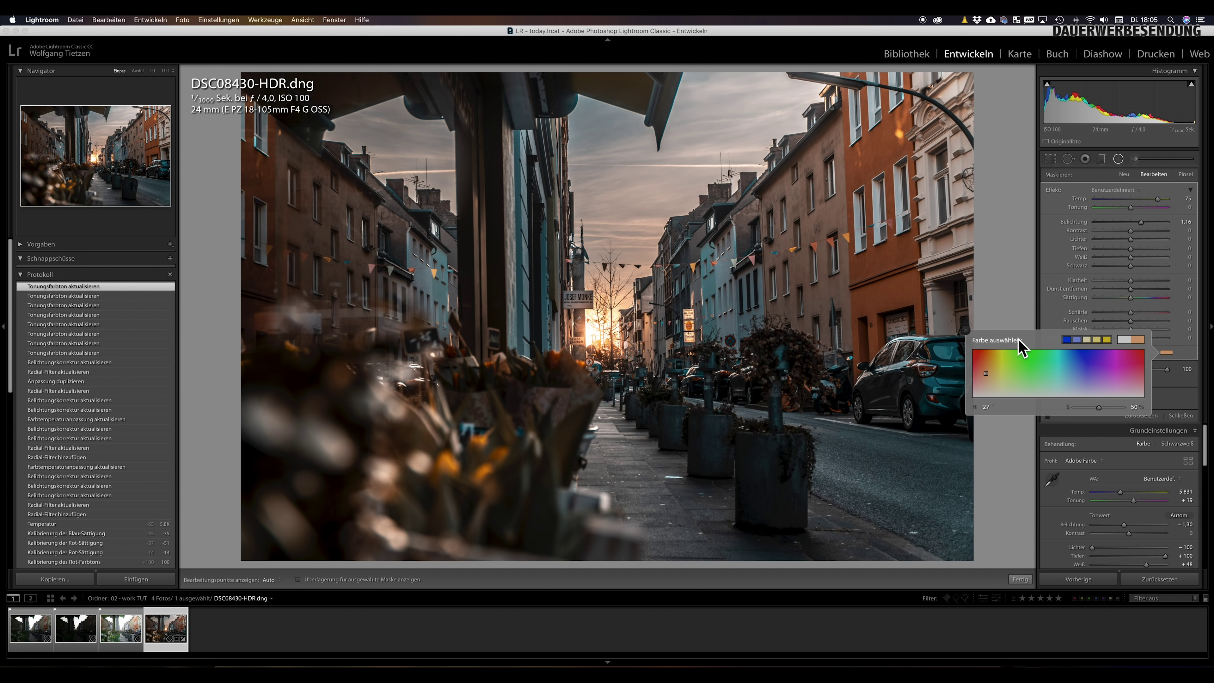
click(965, 330)
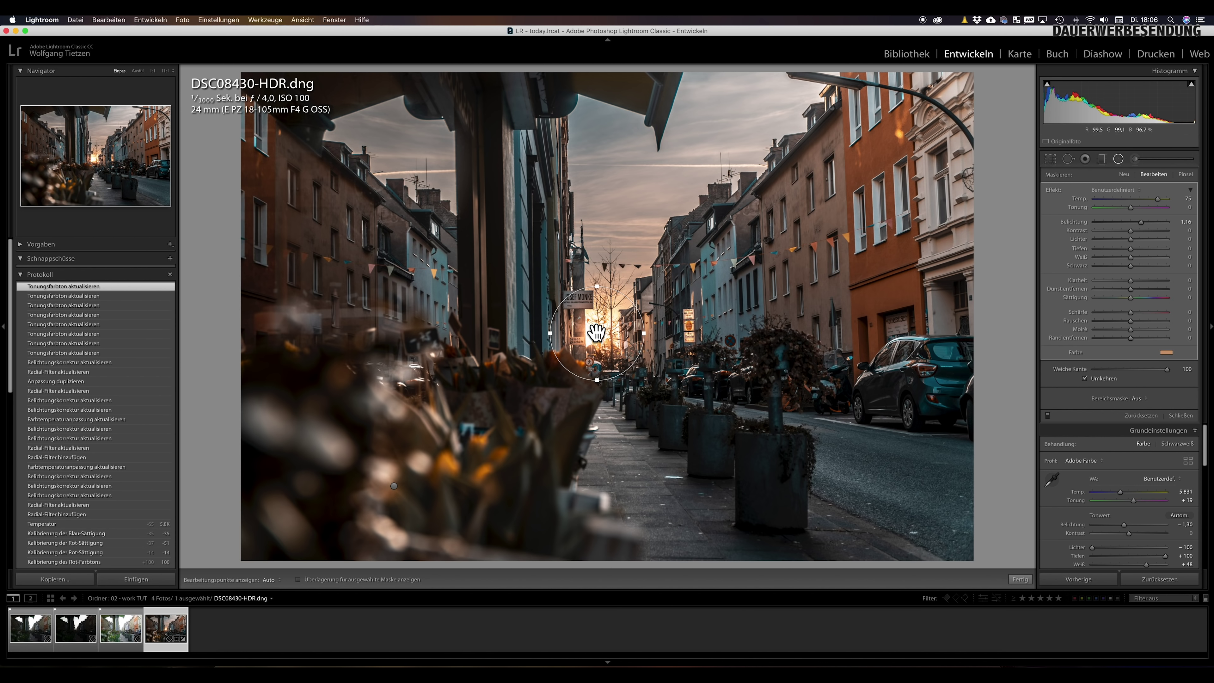
Step: Draw a large rotated radial filter over the right-hand buildings with Temp 54 and Exposure 0.68
drag(597, 334, 867, 214)
drag(832, 129, 903, 299)
drag(1157, 198, 1149, 198)
drag(1141, 221, 1137, 221)
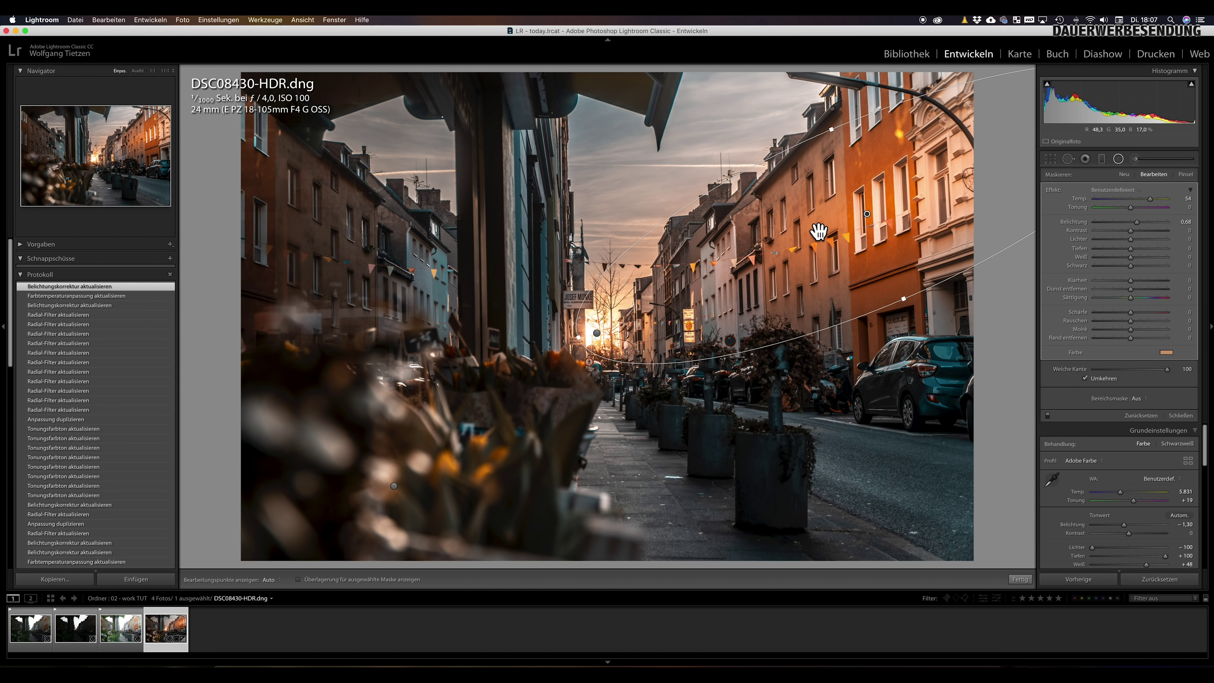
Step: Duplicate the building glow filter, then move, tilt and shrink the copy over the left-hand buildings
right_click(867, 214)
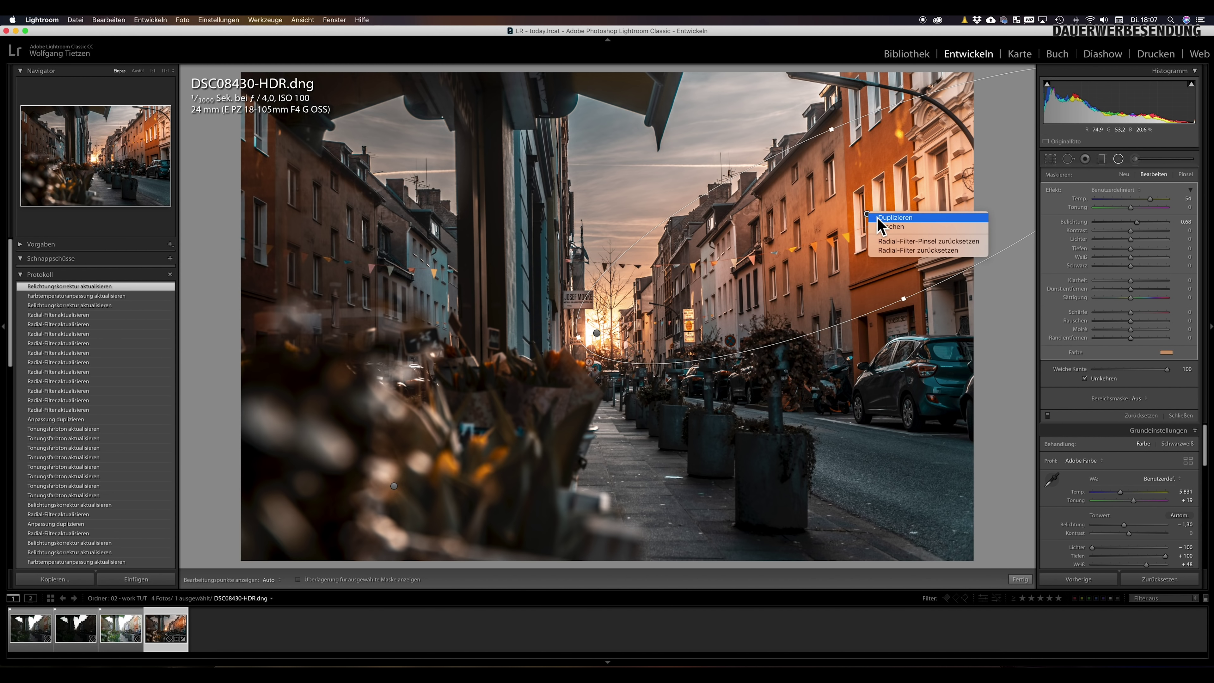
click(889, 218)
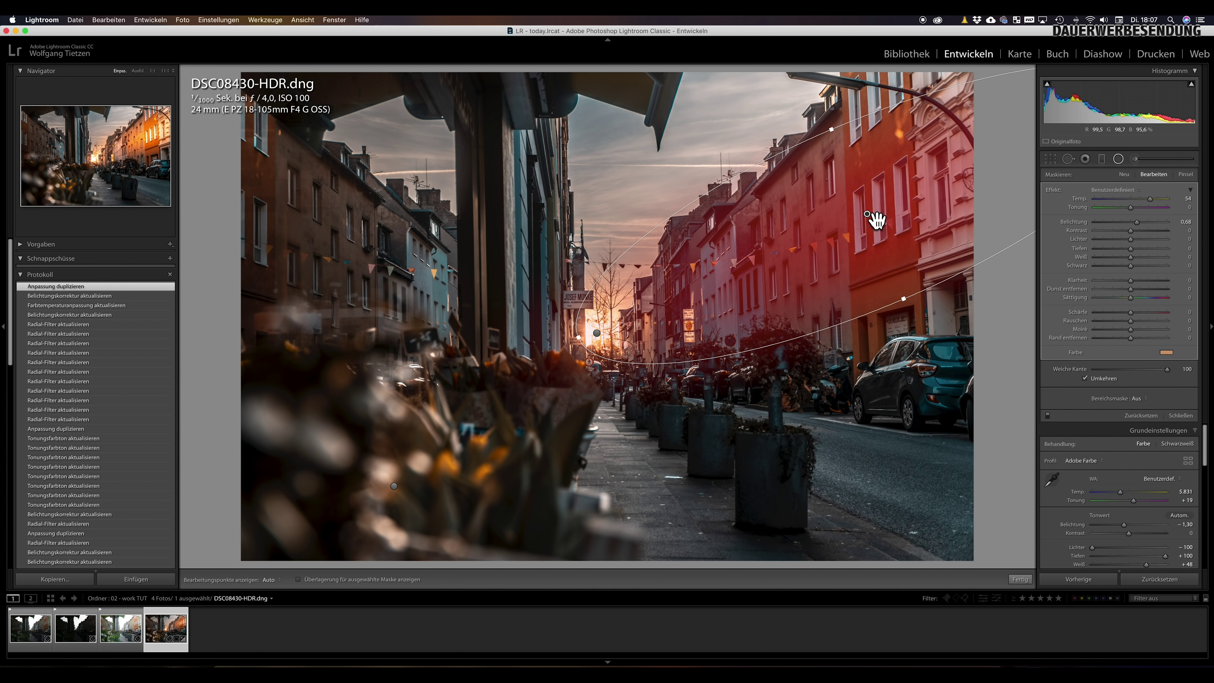
drag(876, 219, 340, 258)
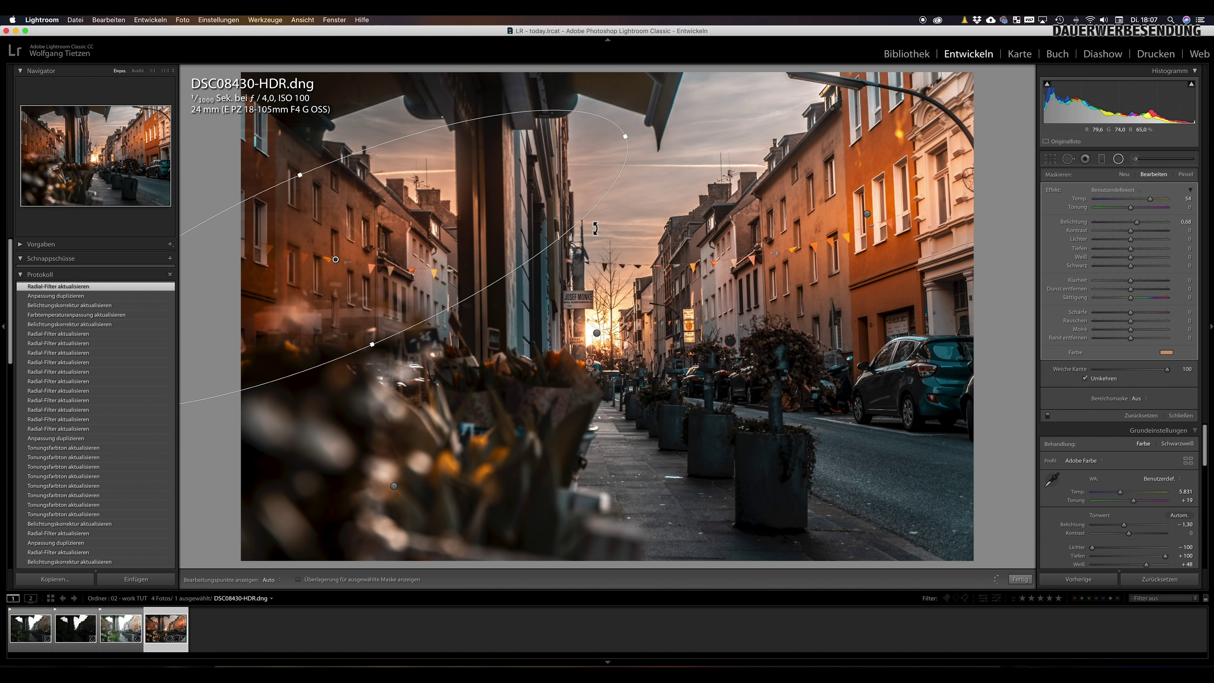
mouse_move(595, 229)
mouse_down()
mouse_move(591, 382)
mouse_move(578, 404)
mouse_up()
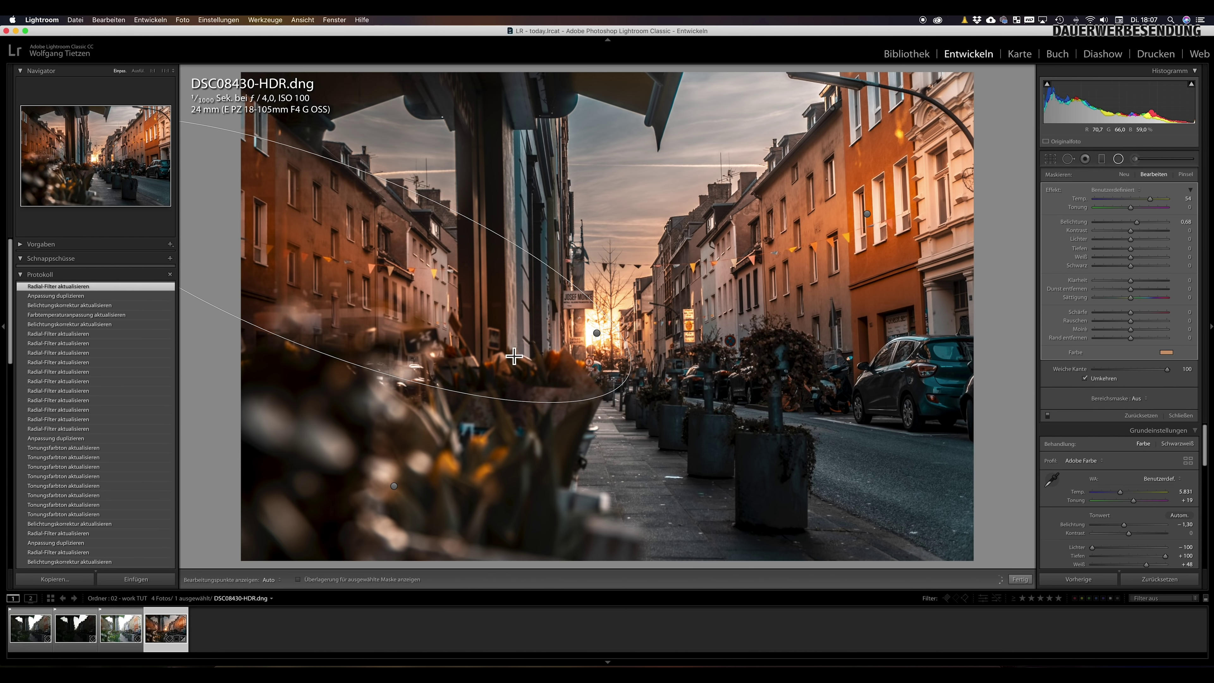
mouse_move(388, 285)
mouse_down()
mouse_move(293, 249)
mouse_move(393, 277)
mouse_up()
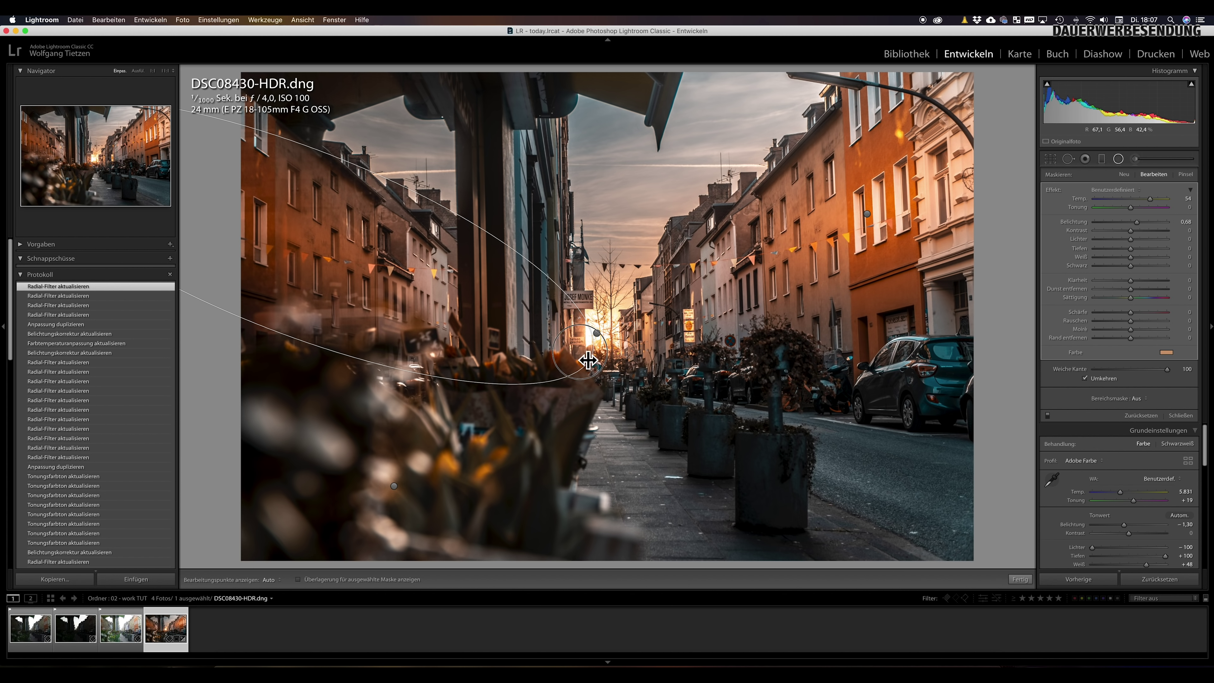
drag(588, 360, 518, 341)
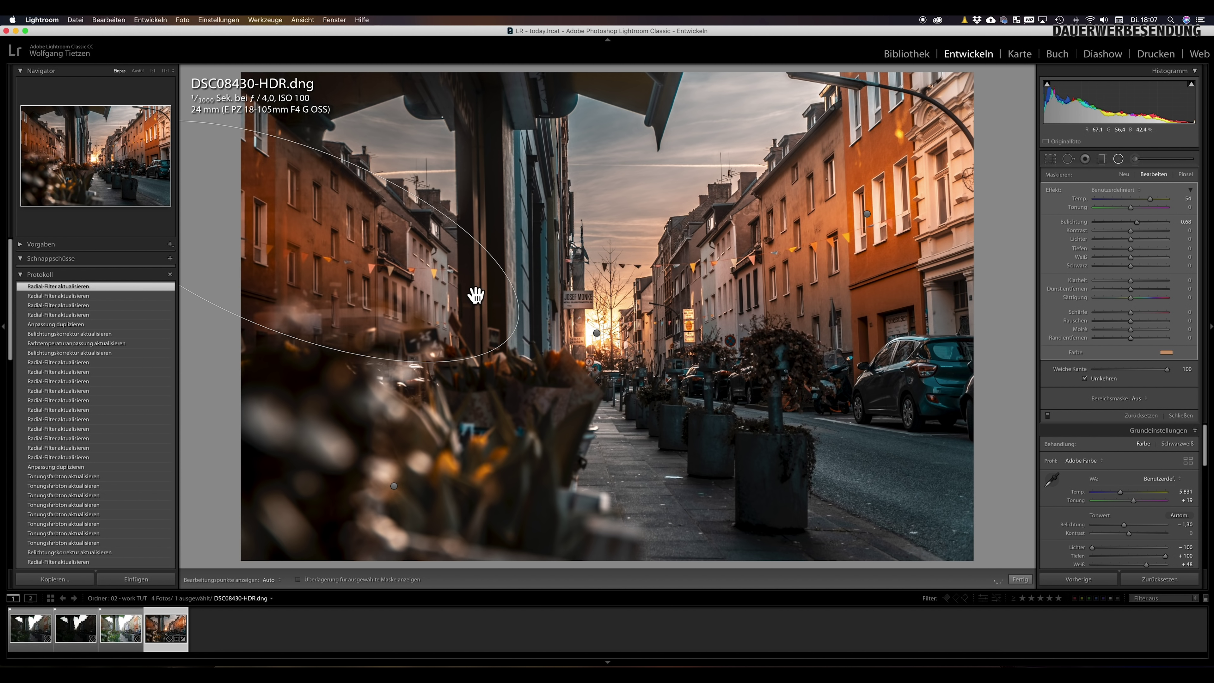
drag(366, 265, 380, 267)
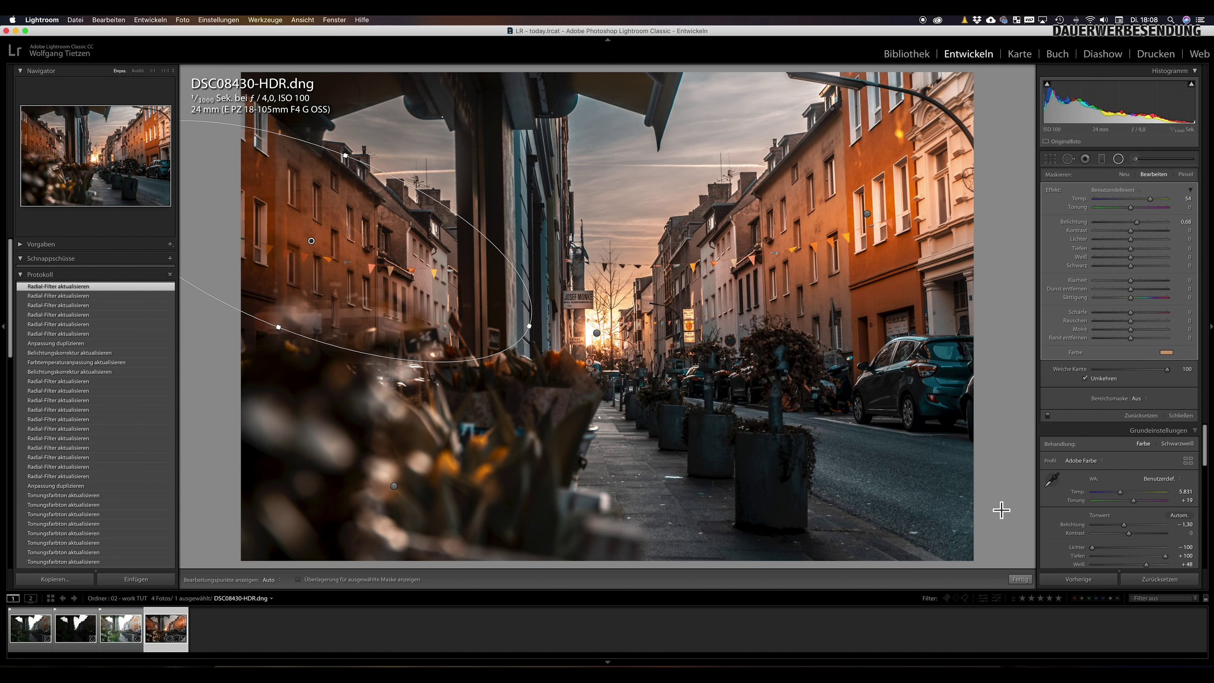
Step: Finish the radial filters and lower the photo's global Saturation to -6
click(1019, 579)
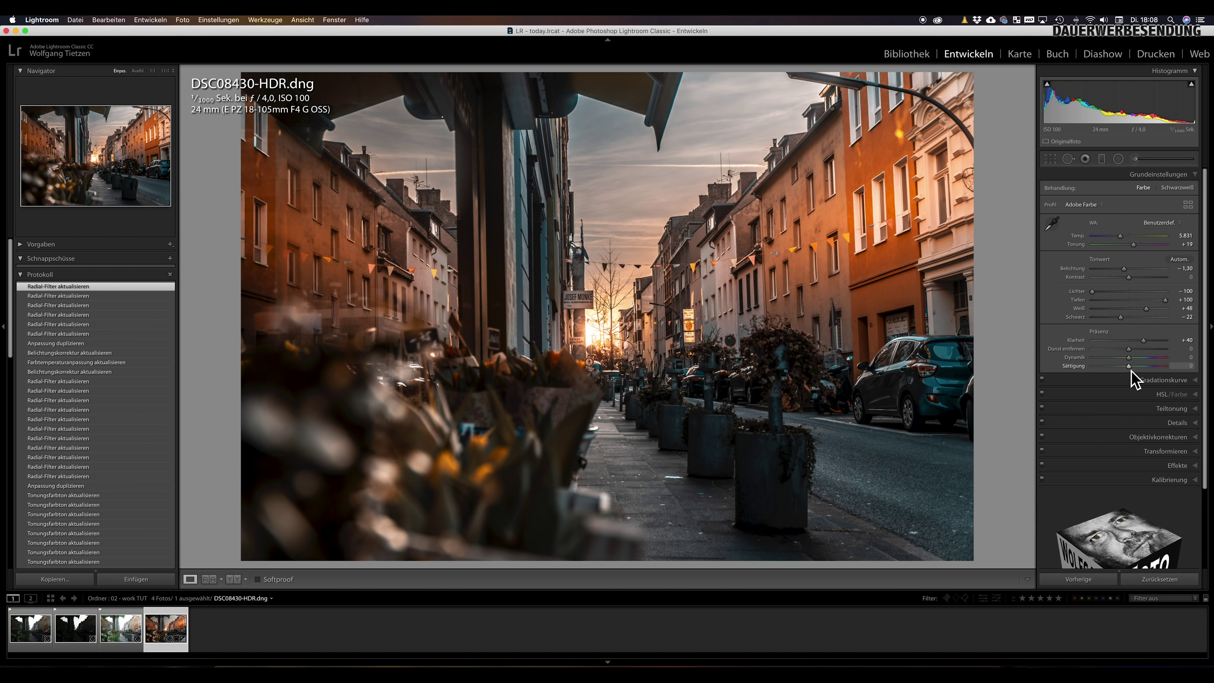
drag(1131, 372, 1129, 371)
drag(1128, 372, 1128, 372)
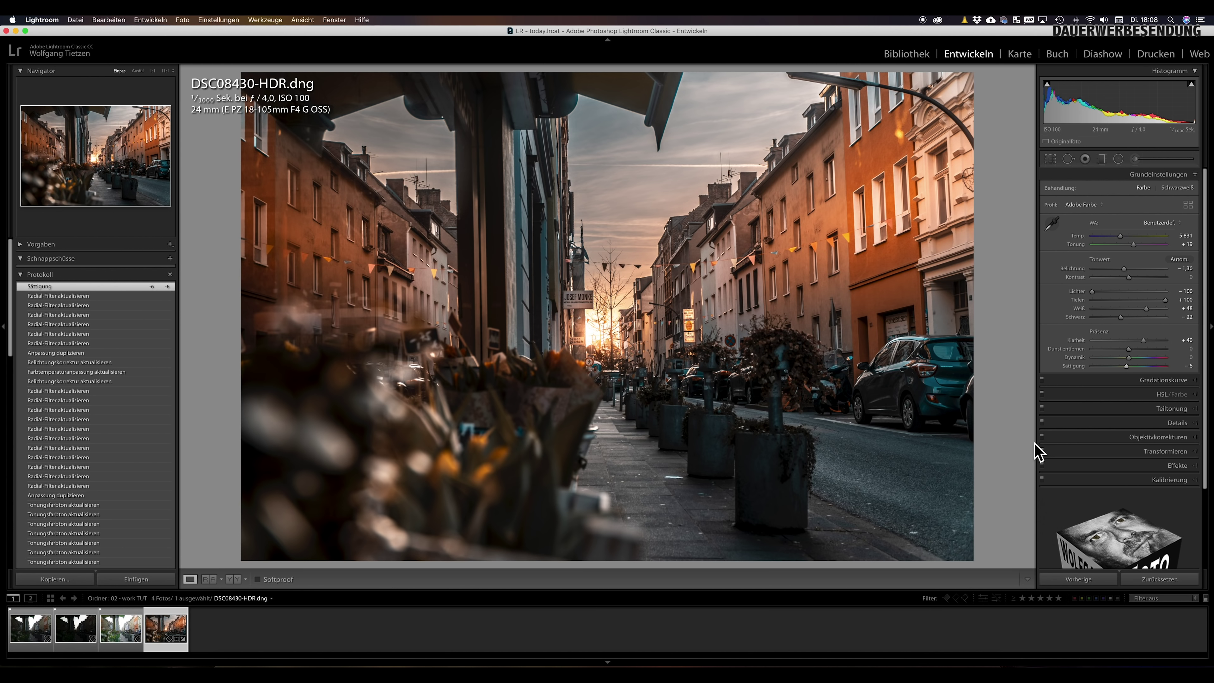
mouse_move(31, 627)
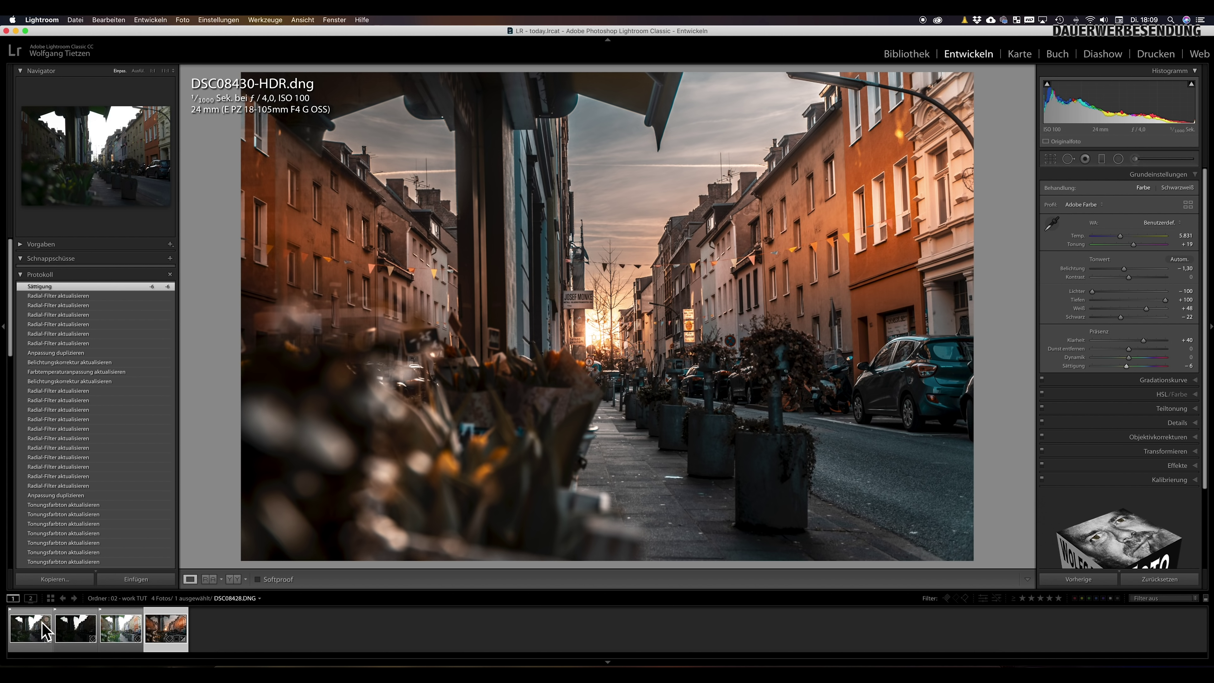
Step: View the original DSC08428.DNG, then return to the edited DSC08430-HDR.dng
click(45, 632)
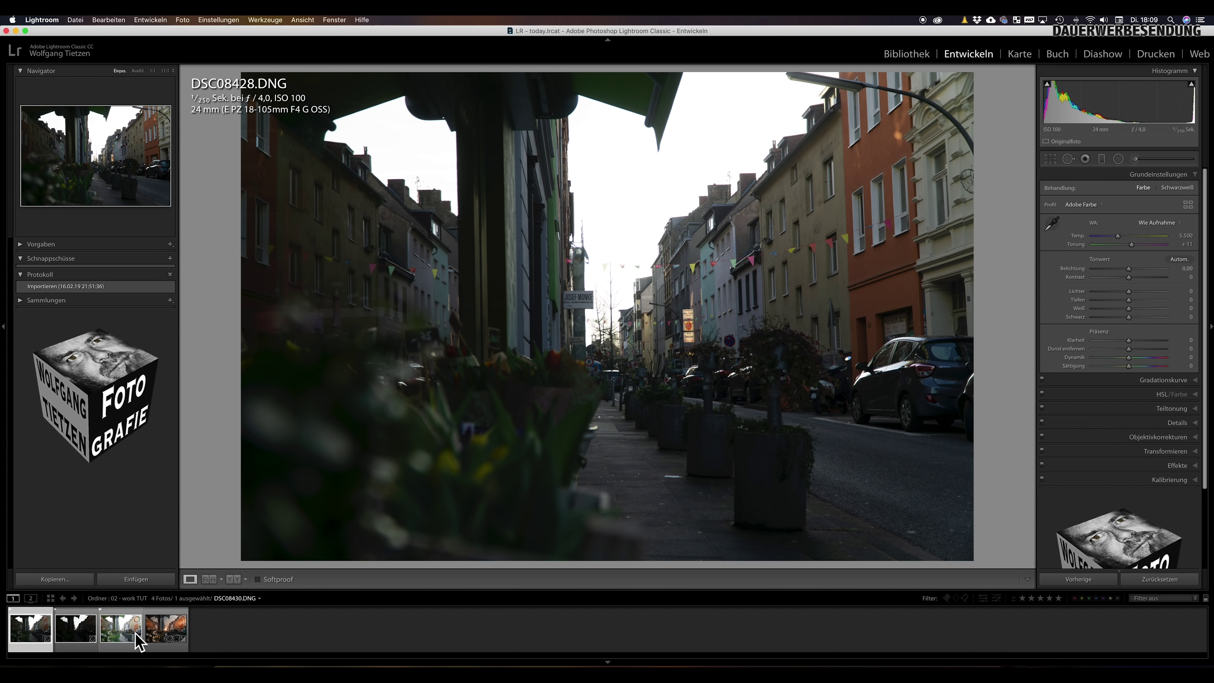
mouse_move(166, 628)
click(176, 637)
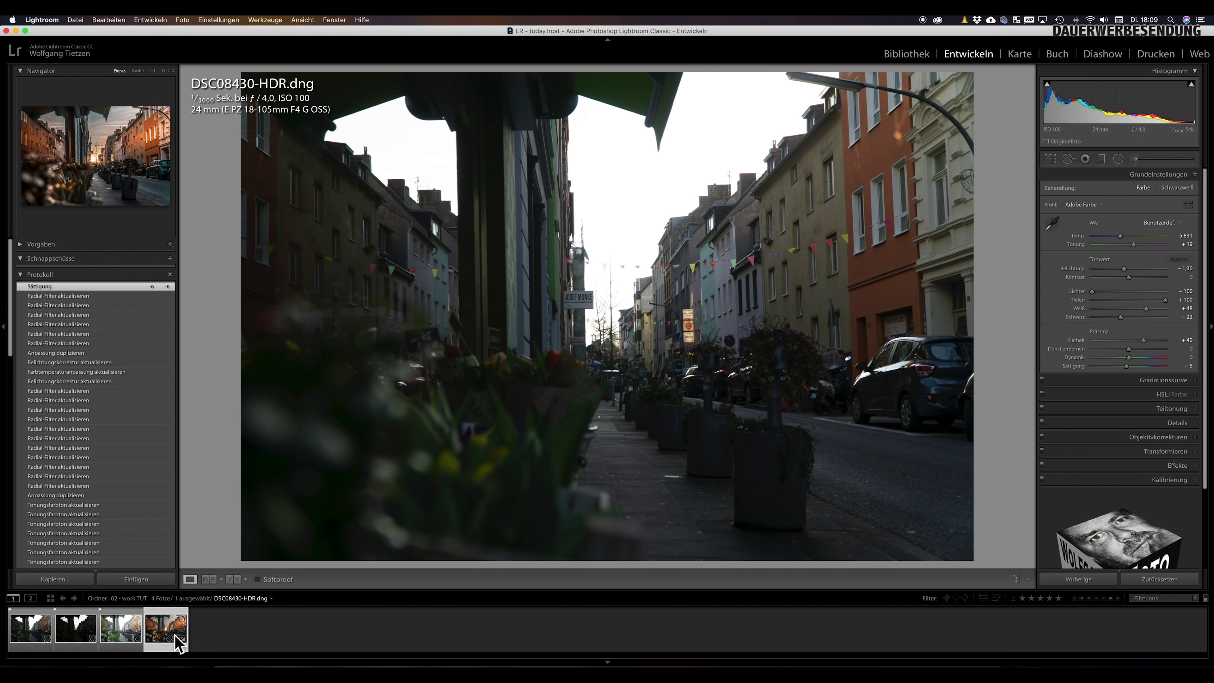